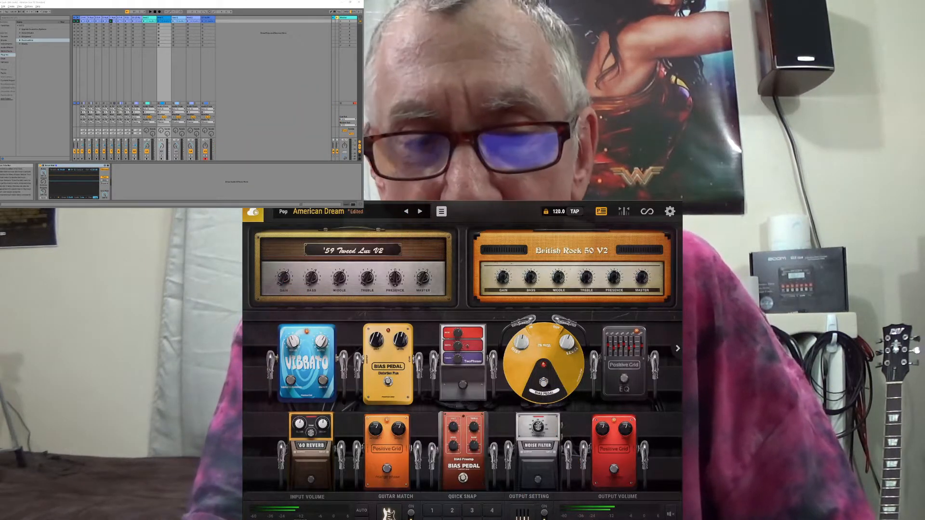
Widen the columns of audio tracks 3, 4 and 5 in the Session view.
{"action": "left_click_drag", "start_coordinate": [88, 18], "coordinate": [120, 18]}
{"action": "left_click", "coordinate": [124, 17]}
{"action": "left_click_drag", "start_coordinate": [127, 17], "coordinate": [135, 17]}
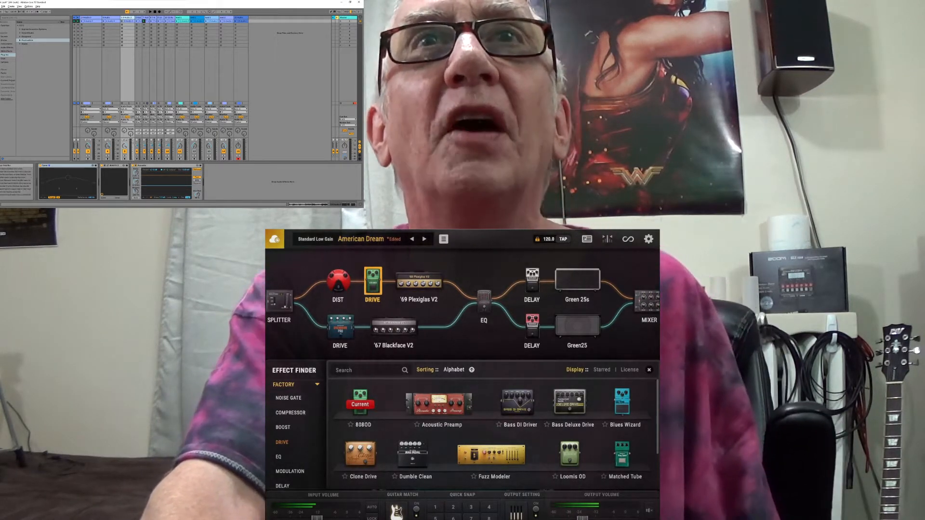
Color the four lead guitar tracks, lead 1 and lead 2, red.
{"action": "right_click", "coordinate": [219, 18]}
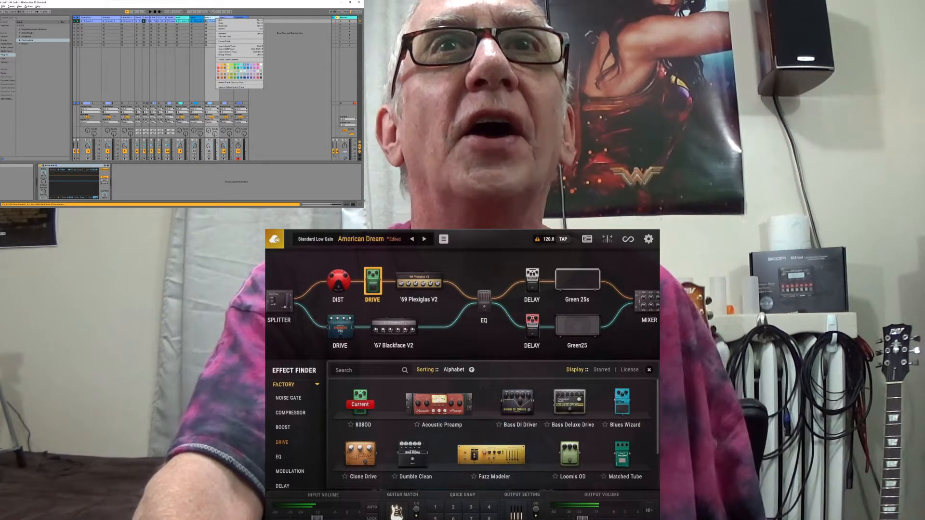
{"action": "left_click", "coordinate": [219, 68]}
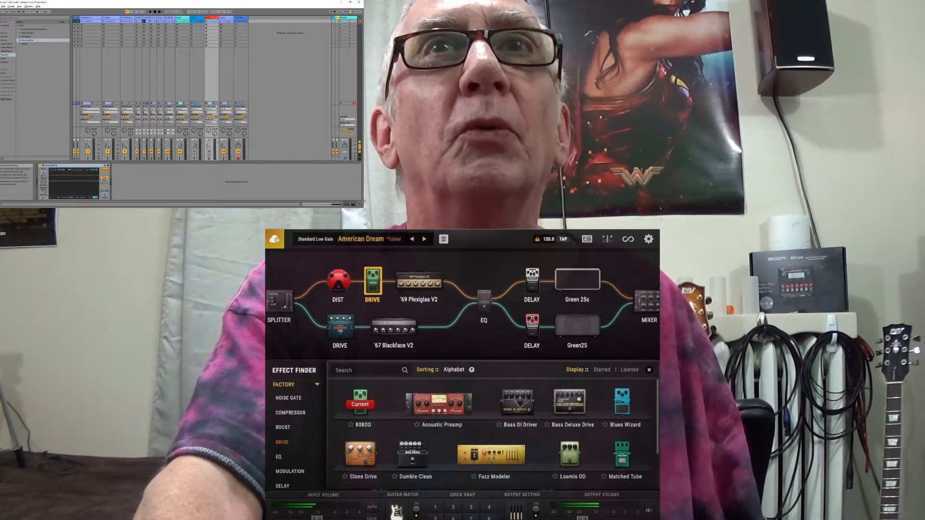
{"action": "right_click", "coordinate": [201, 18]}
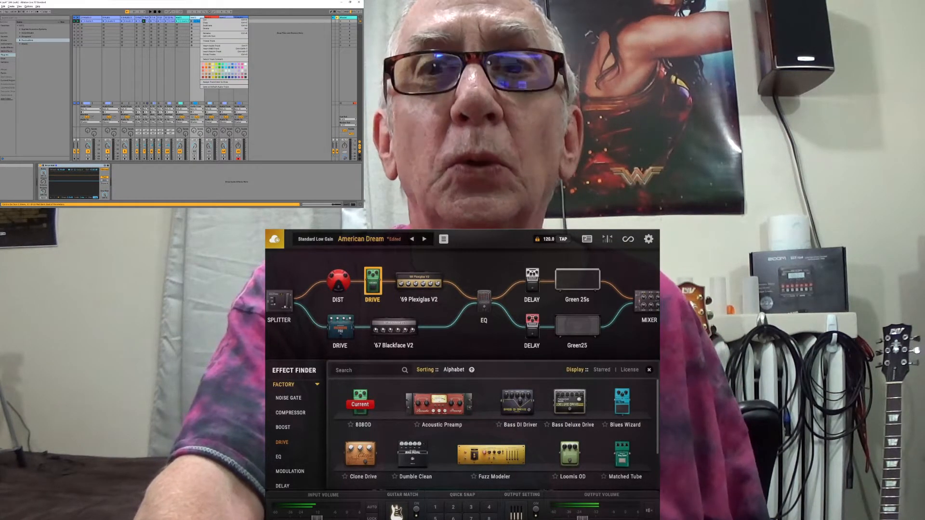
{"action": "left_click", "coordinate": [202, 67]}
{"action": "right_click", "coordinate": [184, 18]}
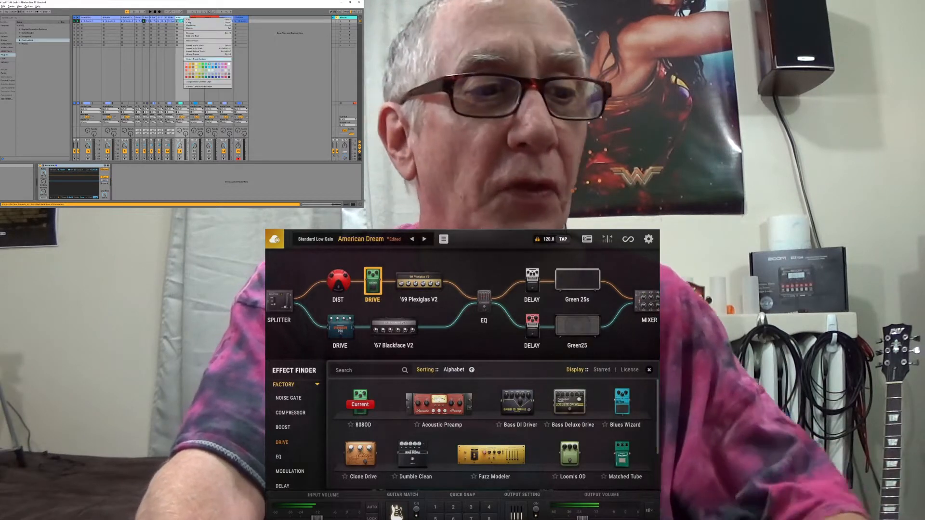
{"action": "left_click", "coordinate": [202, 68]}
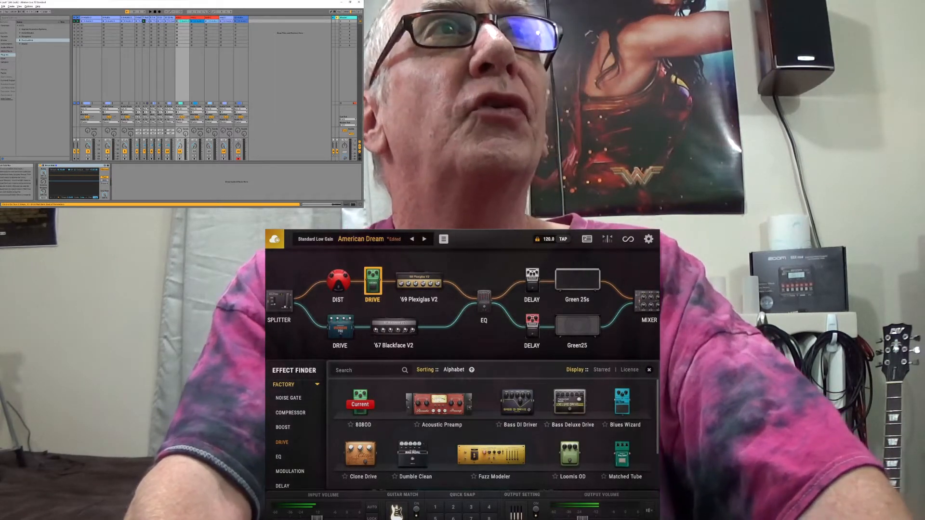
{"action": "right_click", "coordinate": [222, 18]}
{"action": "left_click", "coordinate": [227, 66]}
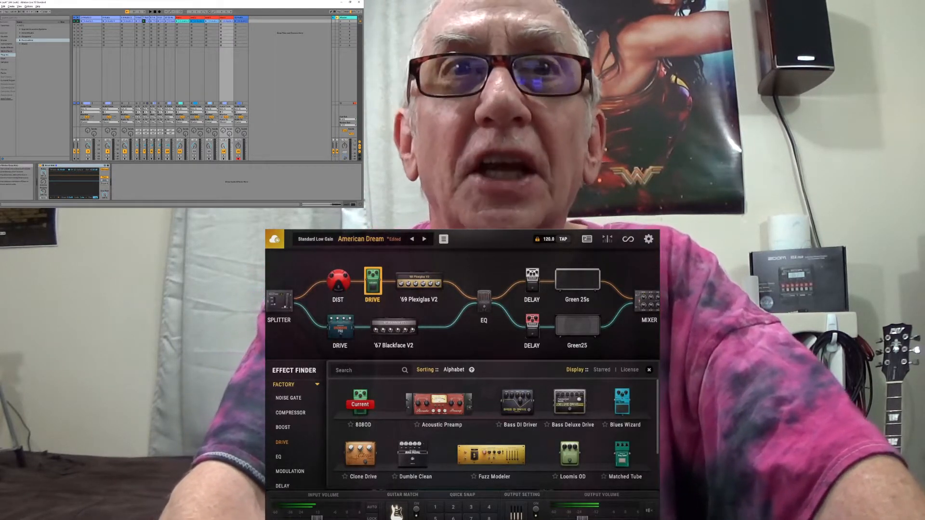
Narrow the column of track 3 and open the BIAS FX 2 plug-in window on track 4.
{"action": "left_click_drag", "start_coordinate": [102, 18], "coordinate": [87, 18]}
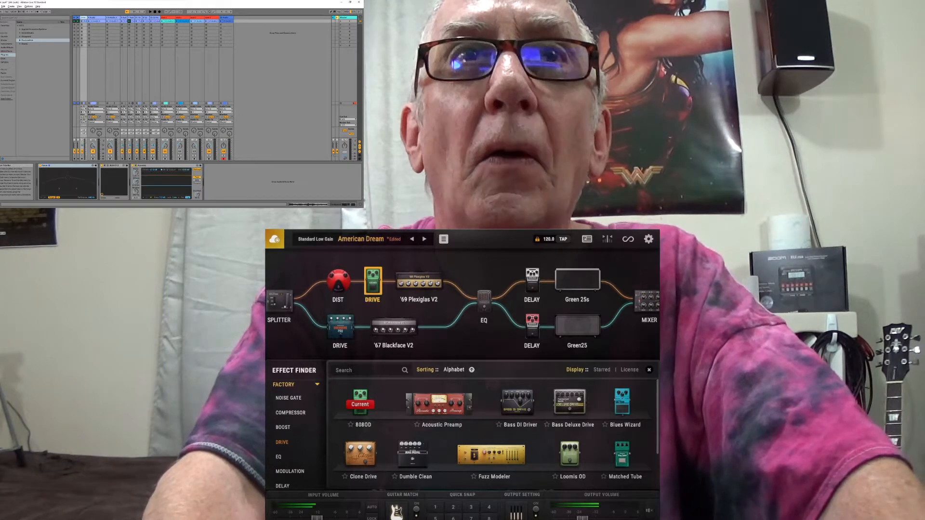
{"action": "left_click", "coordinate": [96, 18]}
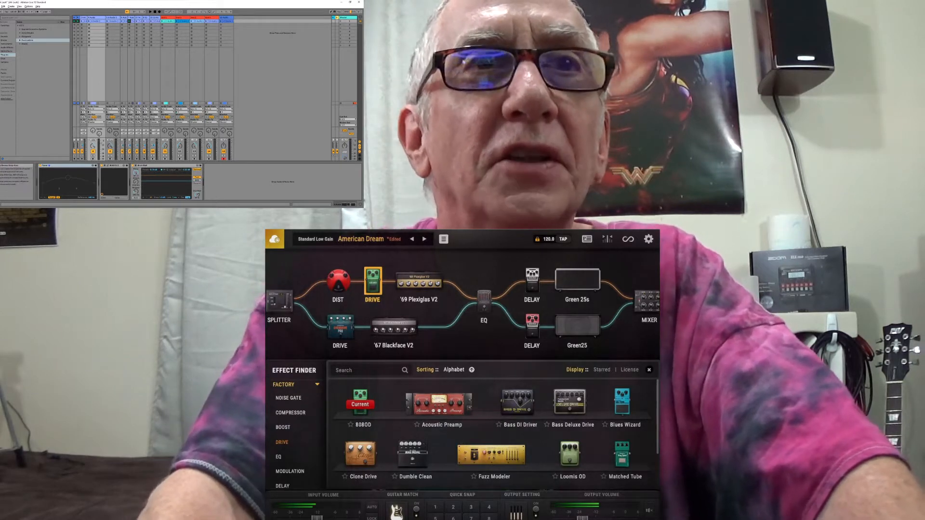
{"action": "left_click", "coordinate": [108, 165]}
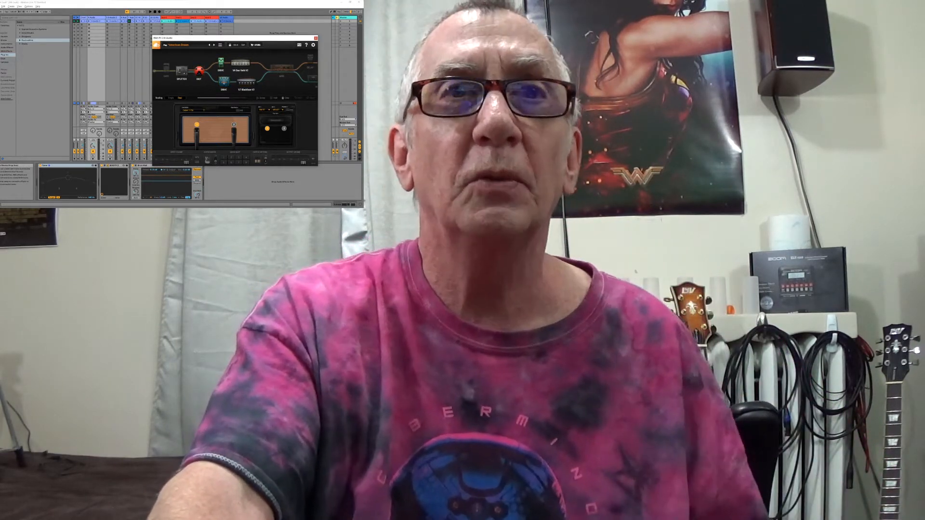
Check the device chains of tracks 8 and 9, shift the BIAS FX 2 window aside and close it.
{"action": "left_click", "coordinate": [138, 18]}
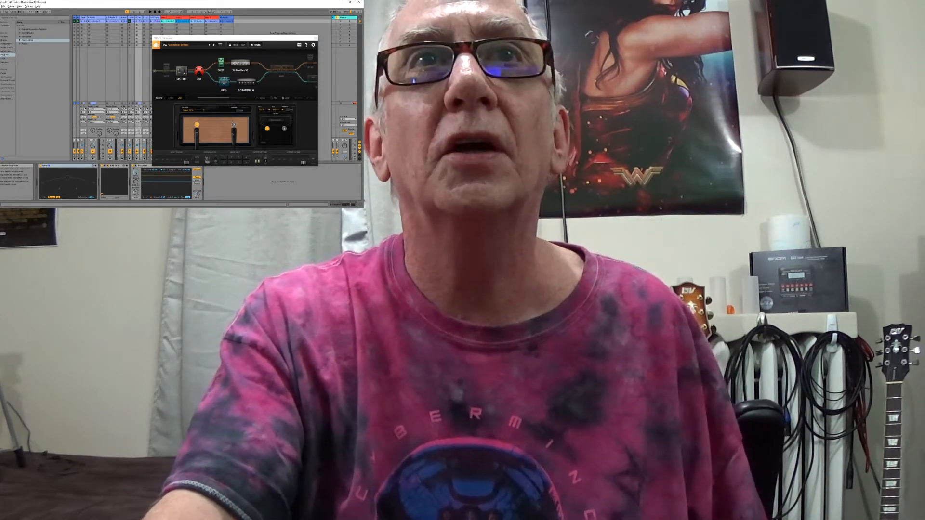
{"action": "left_click", "coordinate": [145, 18]}
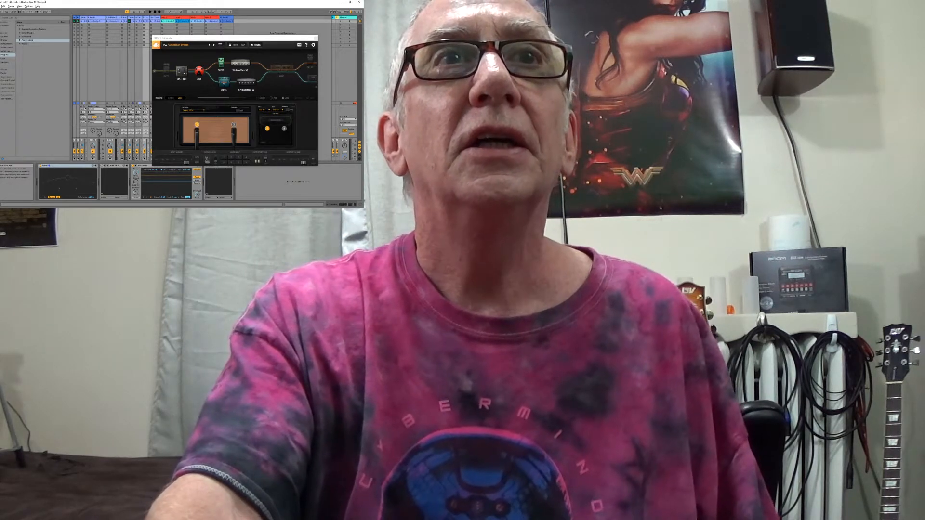
{"action": "left_click_drag", "start_coordinate": [220, 37], "coordinate": [202, 21]}
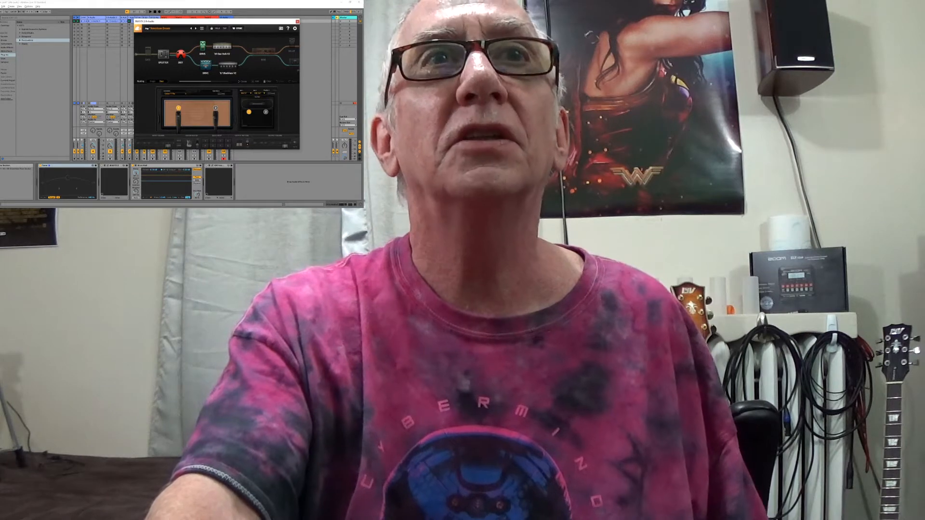
{"action": "left_click", "coordinate": [297, 22]}
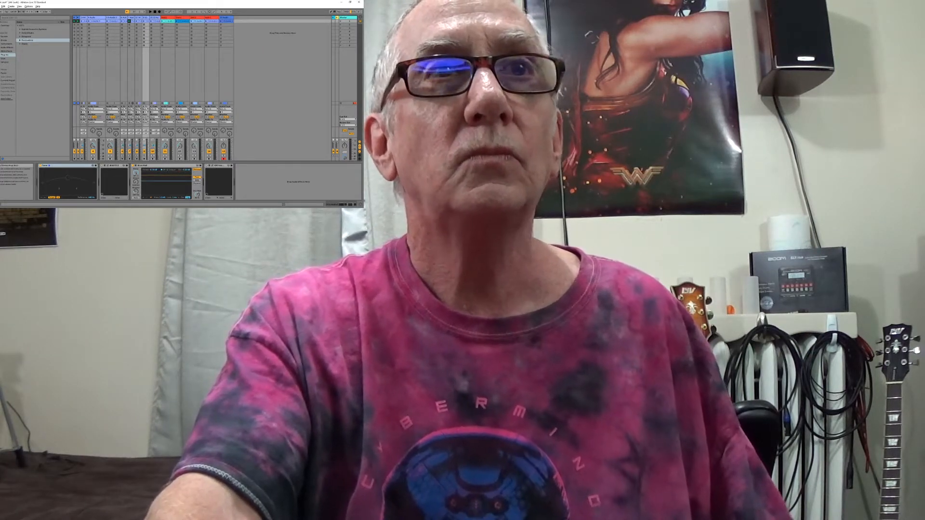
{"action": "key", "text": "Delete"}
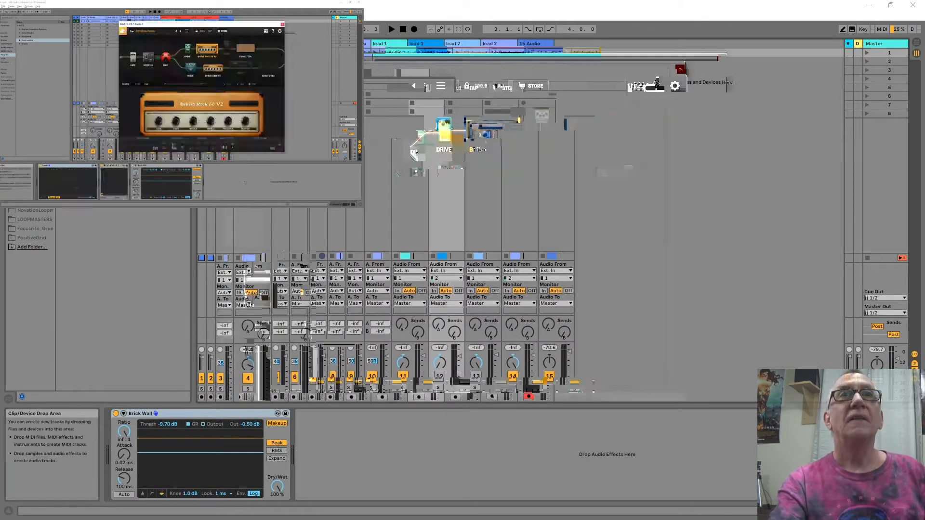
Examine the rhythm and lead guitar recordings, comparing their clips in the Arrangement view with the Session view tracks.
{"action": "left_click", "coordinate": [721, 60]}
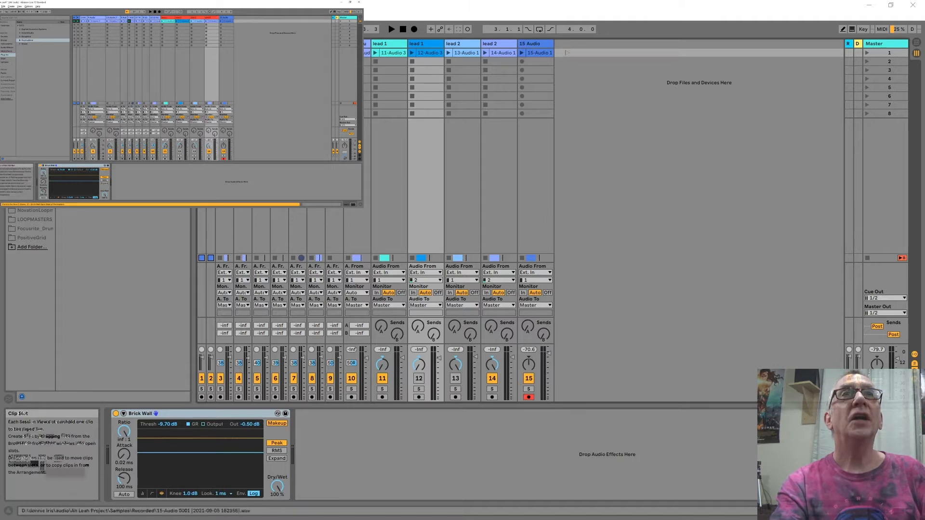
{"action": "key", "text": "Tab"}
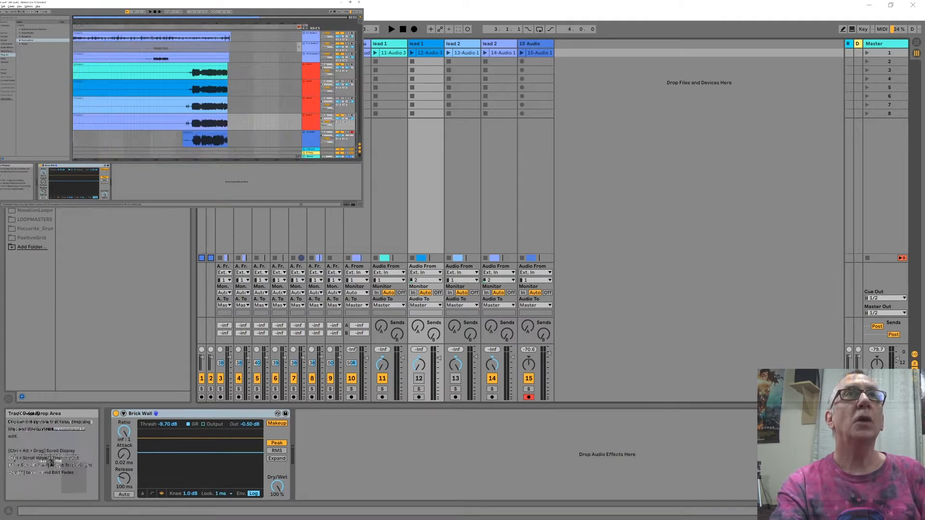
{"action": "key", "text": "Tab"}
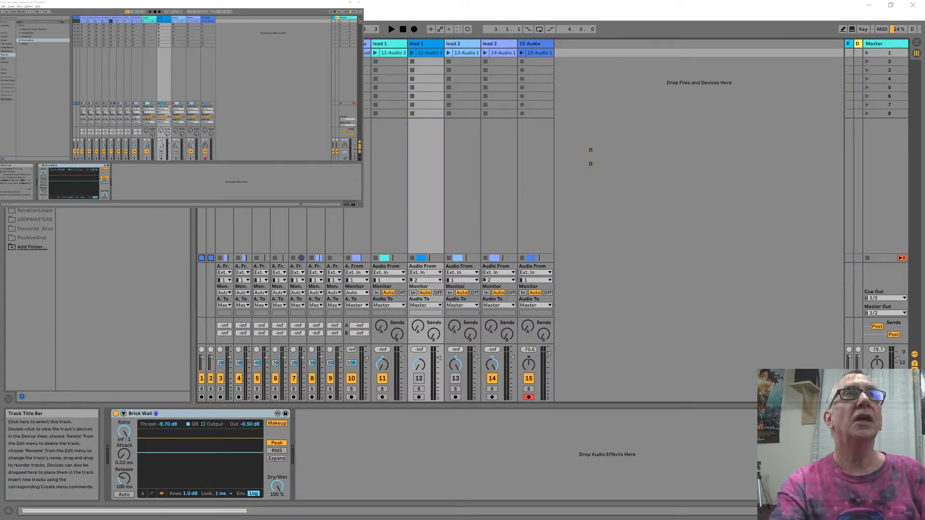
{"action": "key", "text": "Tab"}
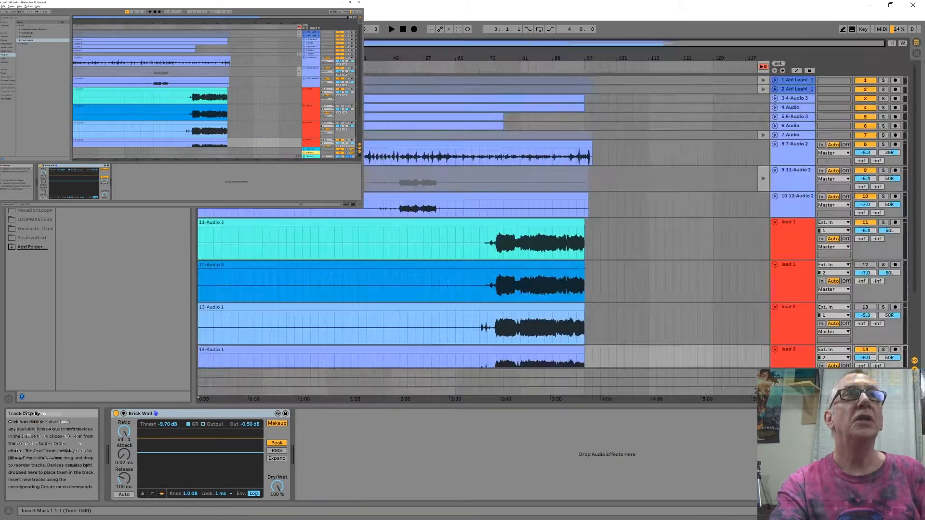
{"action": "left_click", "coordinate": [335, 268]}
{"action": "key", "text": "Tab"}
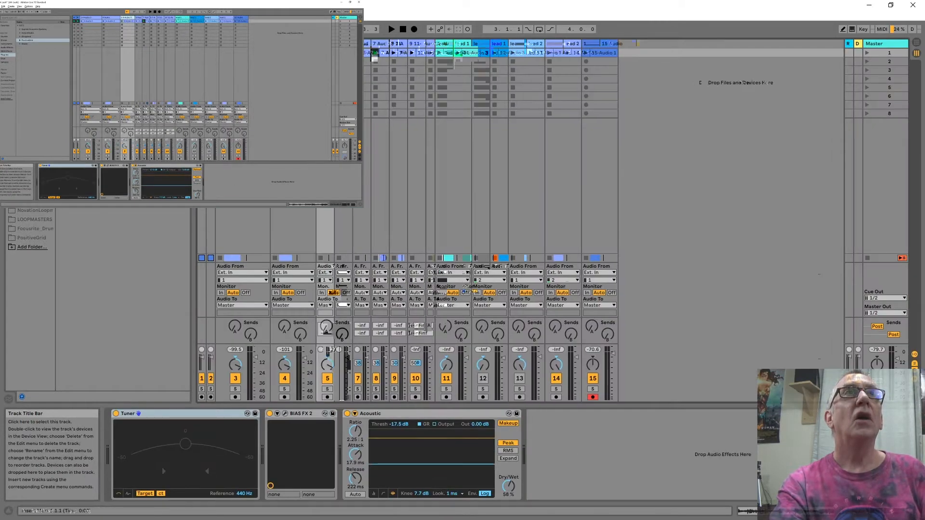
{"action": "key", "text": "Tab"}
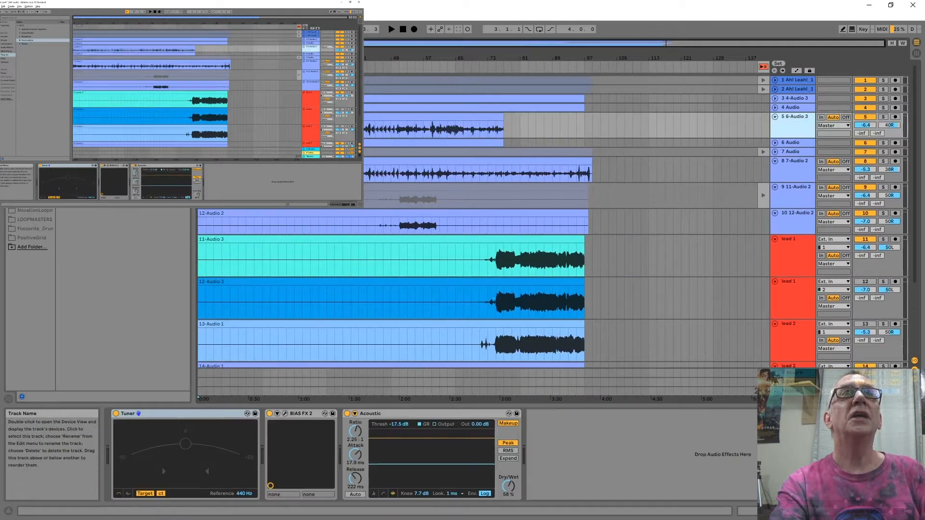
{"action": "key", "text": "Tab"}
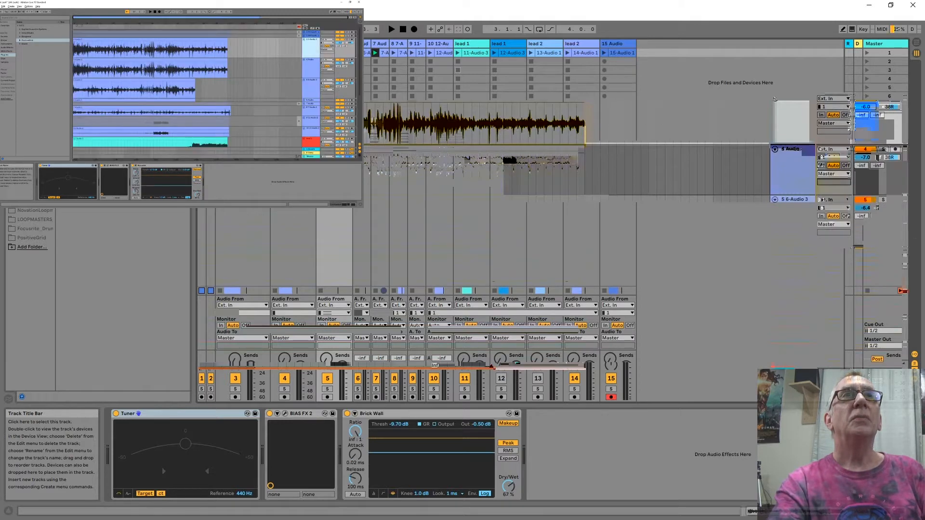
{"action": "key", "text": "Tab"}
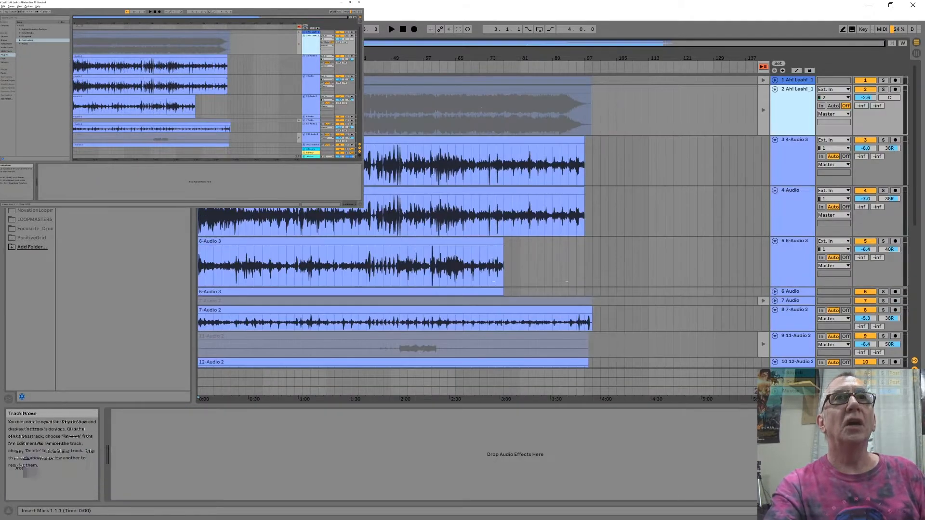
{"action": "key", "text": "Tab"}
{"action": "key", "text": "Tab"}
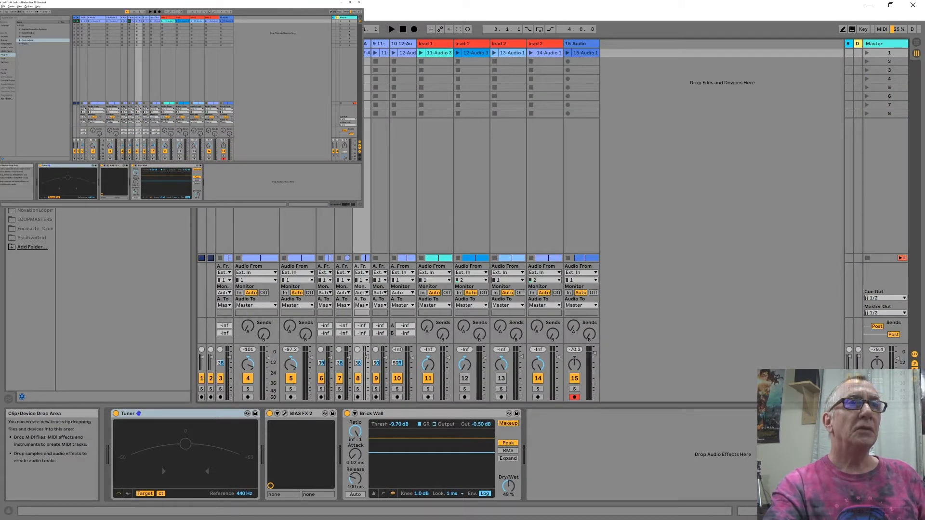
Inspect the device chains of tracks 4, 8 and 14, including the BIAS FX 2 rig on track 4.
{"action": "left_click", "coordinate": [257, 232]}
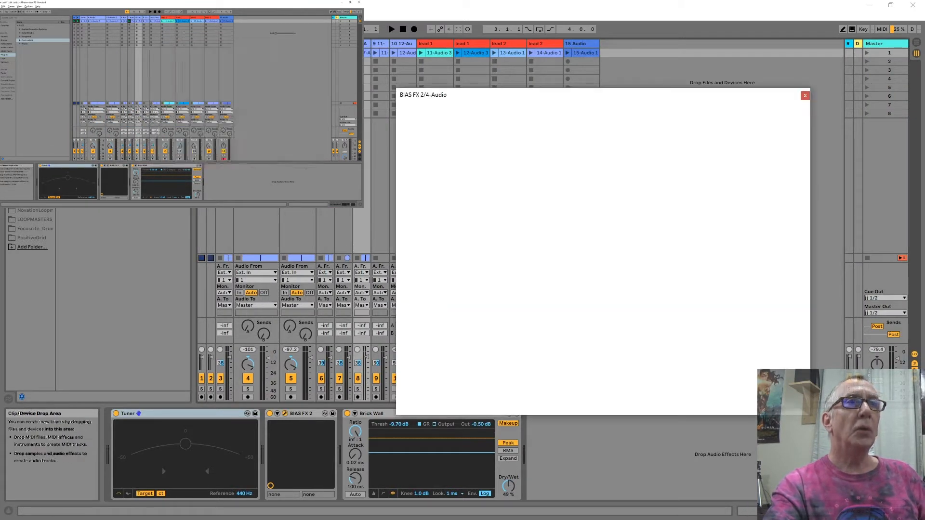
{"action": "left_click", "coordinate": [362, 338]}
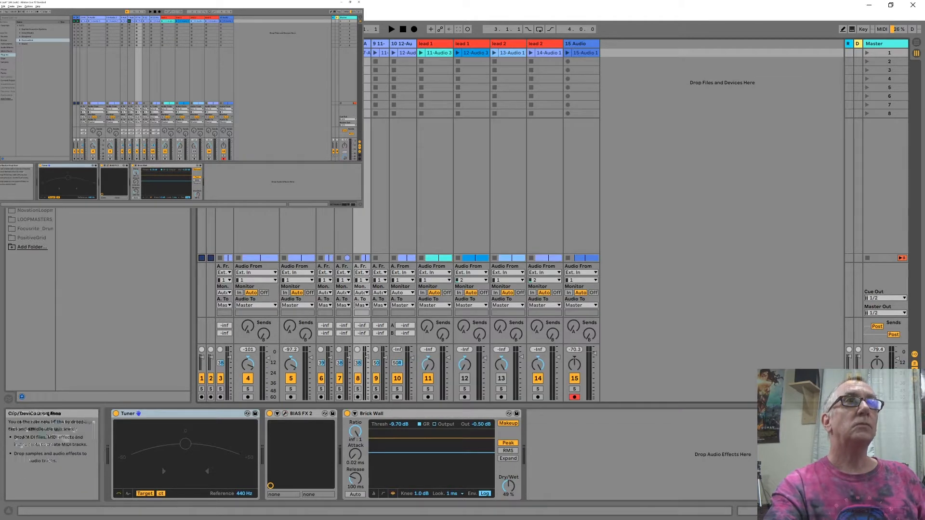
{"action": "left_click", "coordinate": [544, 319]}
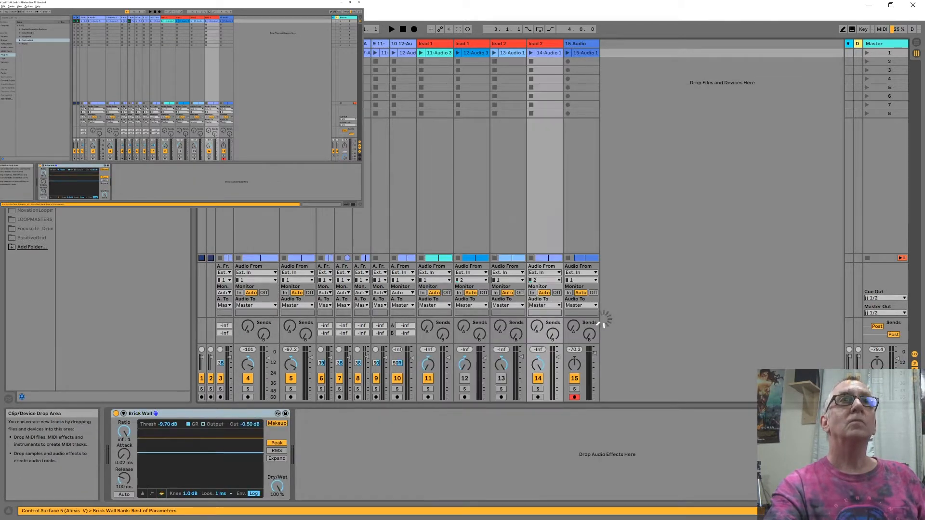
{"action": "left_click", "coordinate": [257, 319]}
Insert a new audio track after track 15.
{"action": "right_click", "coordinate": [644, 62]}
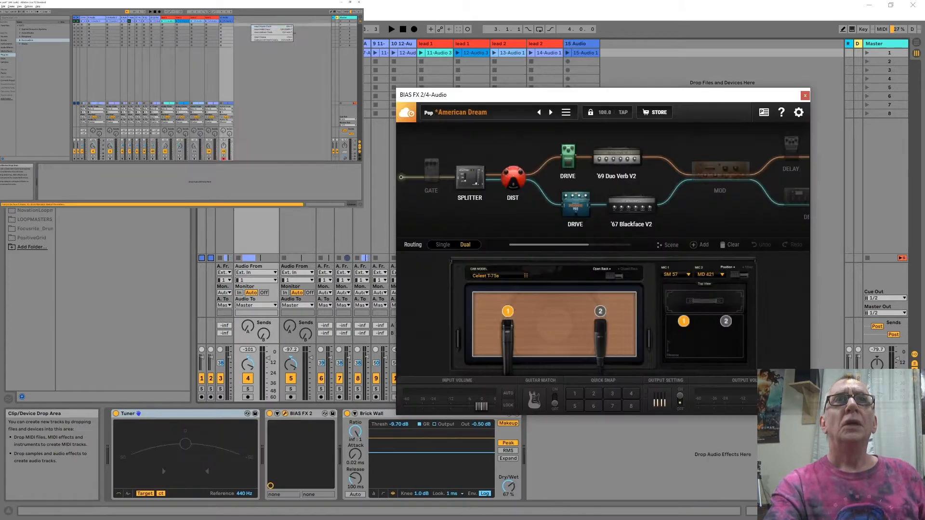
{"action": "left_click", "coordinate": [672, 67]}
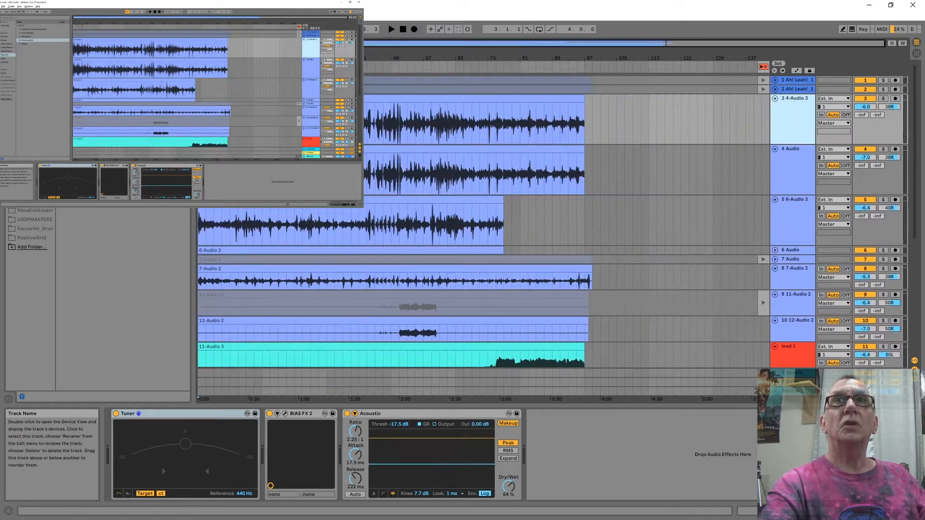
Unfold track 2 in the Arrangement view and examine the clips and device chains of tracks 4 and 5.
{"action": "left_click", "coordinate": [774, 89]}
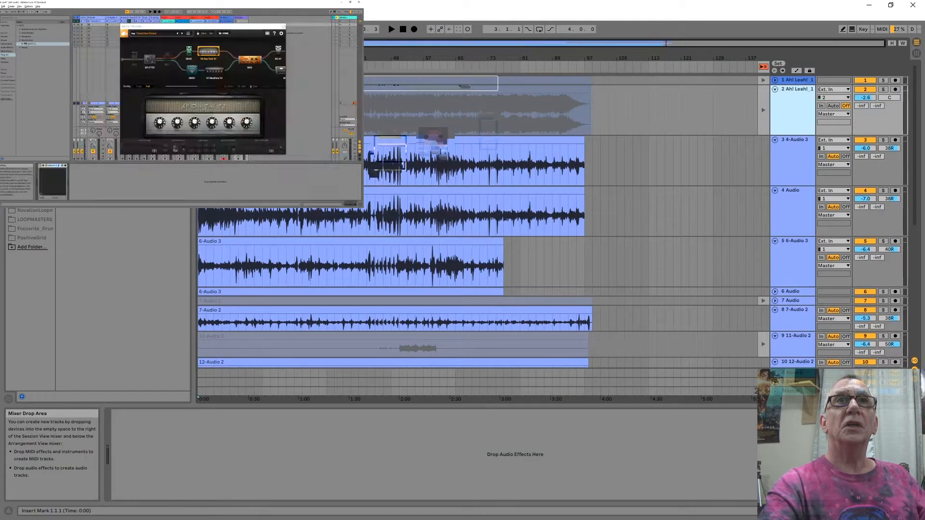
{"action": "left_click", "coordinate": [560, 216]}
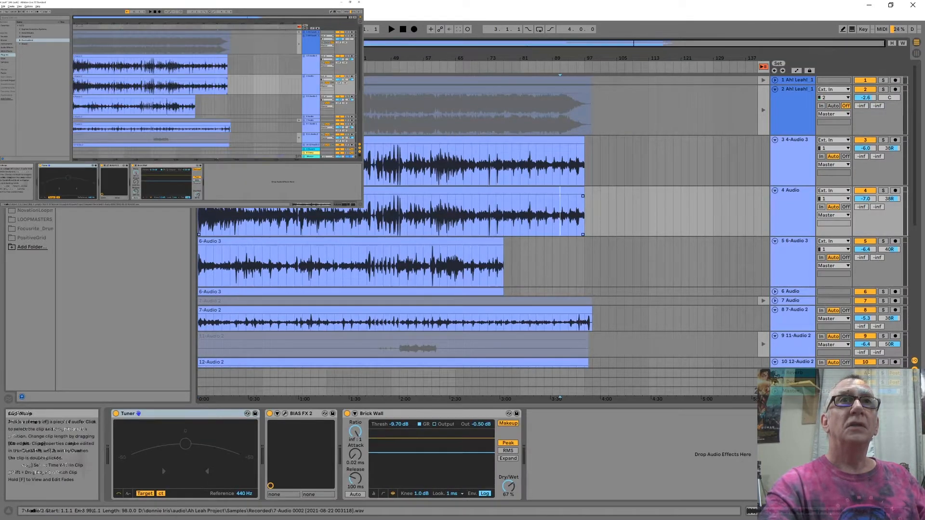
{"action": "left_click", "coordinate": [480, 265]}
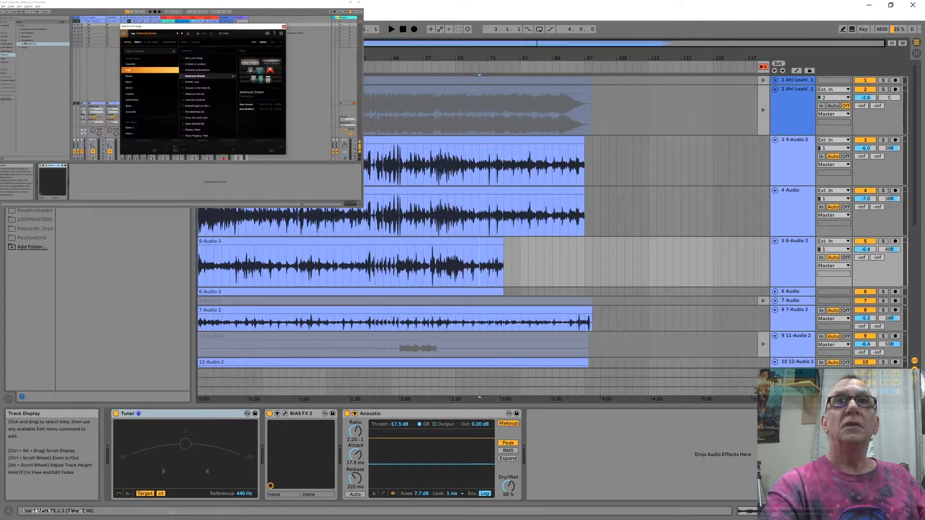
{"action": "left_click_drag", "start_coordinate": [834, 287], "coordinate": [833, 254]}
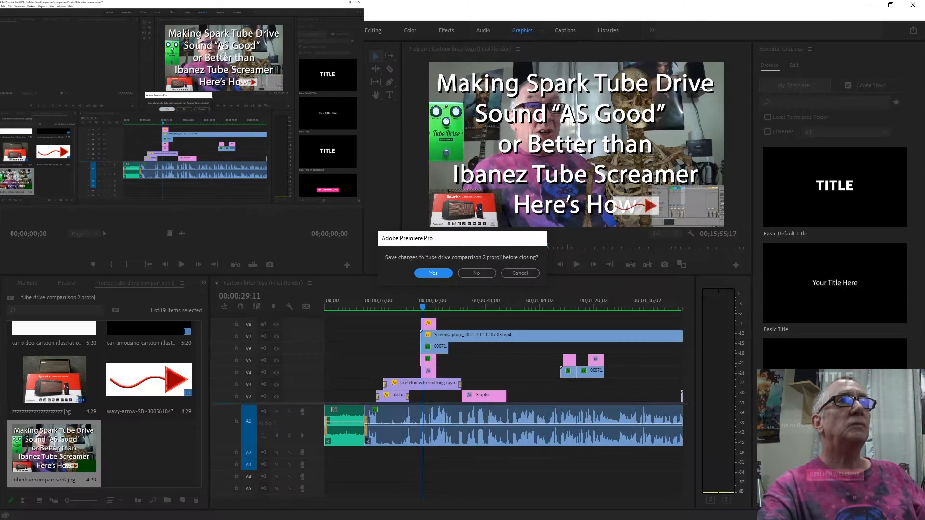
Save the changes to "tube drive comparrison 2.prproj" while closing Adobe Premiere Pro, and return to the guitar project.
{"action": "key", "text": "Return"}
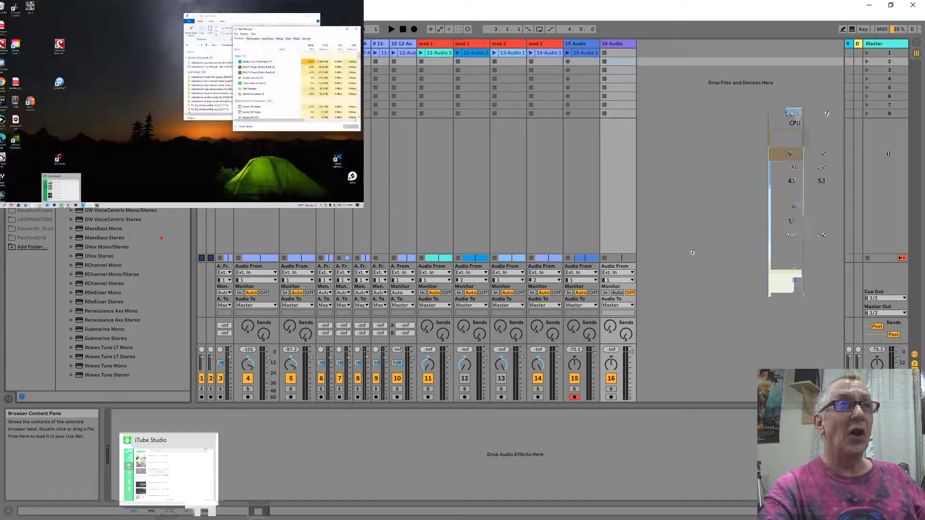
{"action": "mouse_move", "coordinate": [258, 511]}
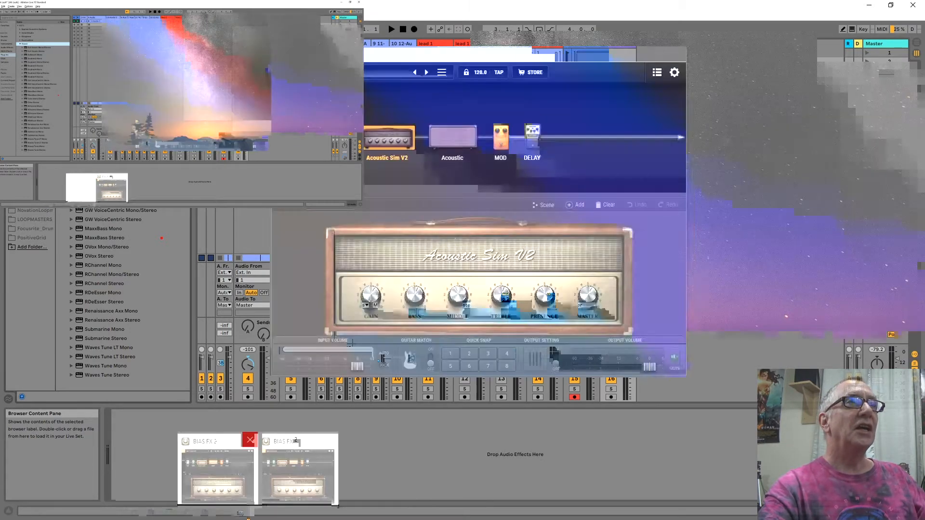
Close both standalone BIAS FX 2 windows and return to Ableton Live.
{"action": "left_click", "coordinate": [251, 440]}
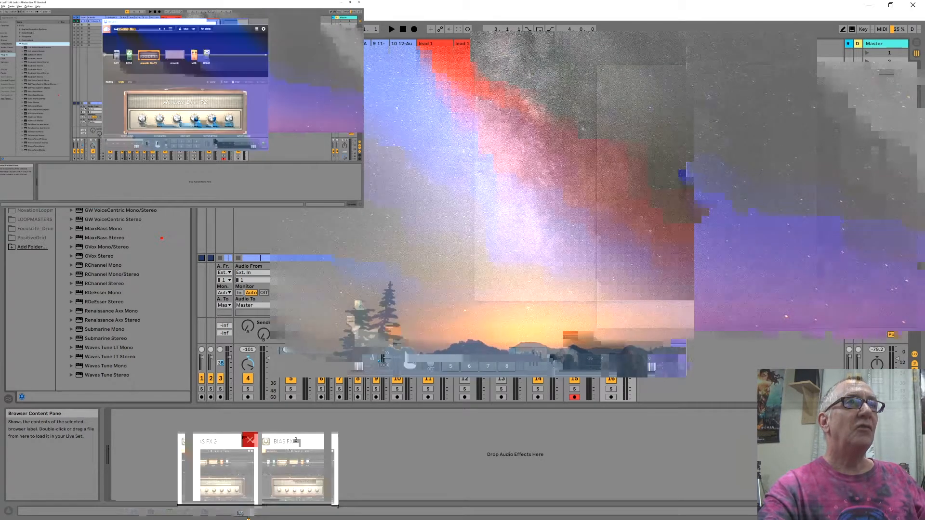
{"action": "left_click", "coordinate": [291, 440]}
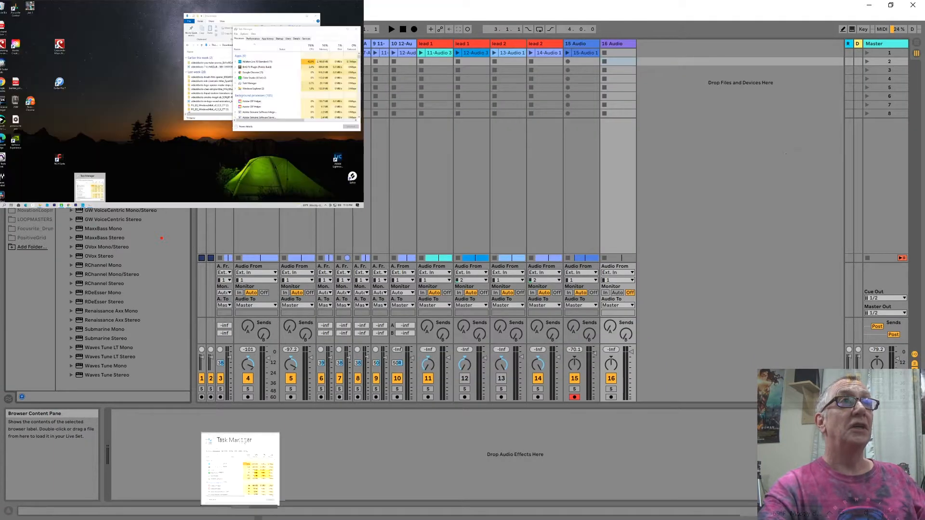
{"action": "mouse_move", "coordinate": [171, 512]}
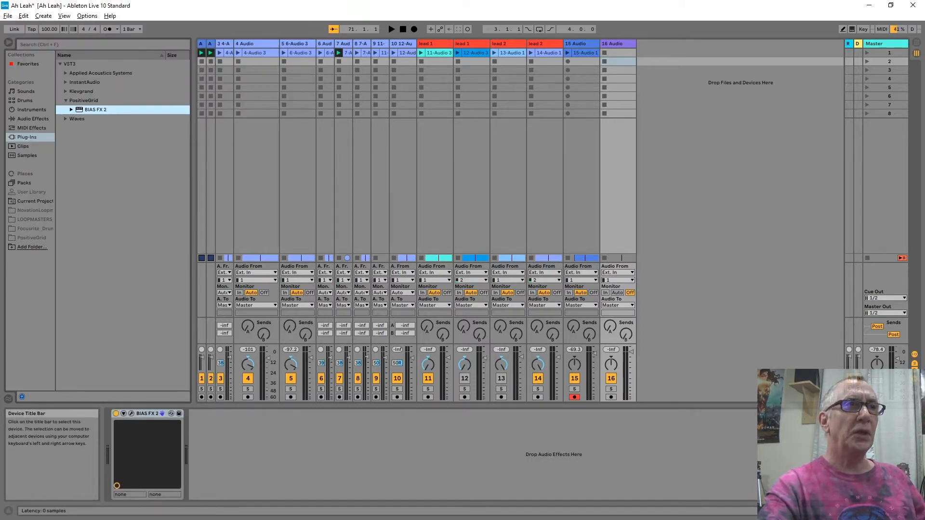
Open the BIAS FX 2 plug-in window on track 16 and switch the device off.
{"action": "left_click", "coordinate": [131, 413]}
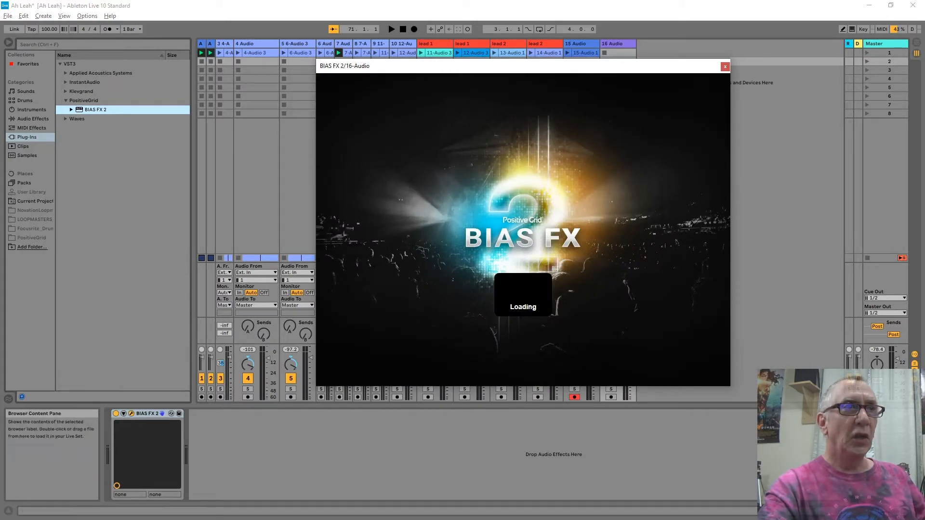
{"action": "left_click", "coordinate": [115, 413]}
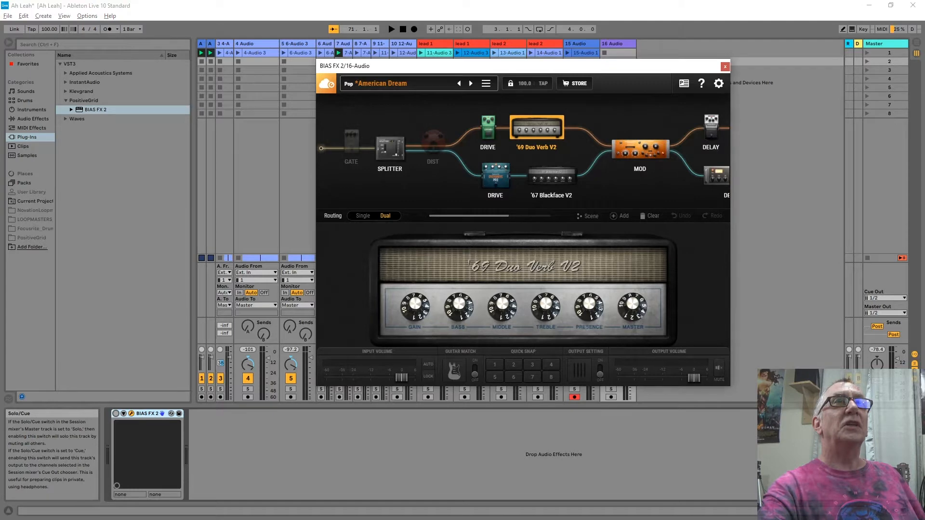
Load the Clean effect gtr match preset from Bank 2 without saving the current preset, and reposition the plug-in window.
{"action": "left_click", "coordinate": [405, 83]}
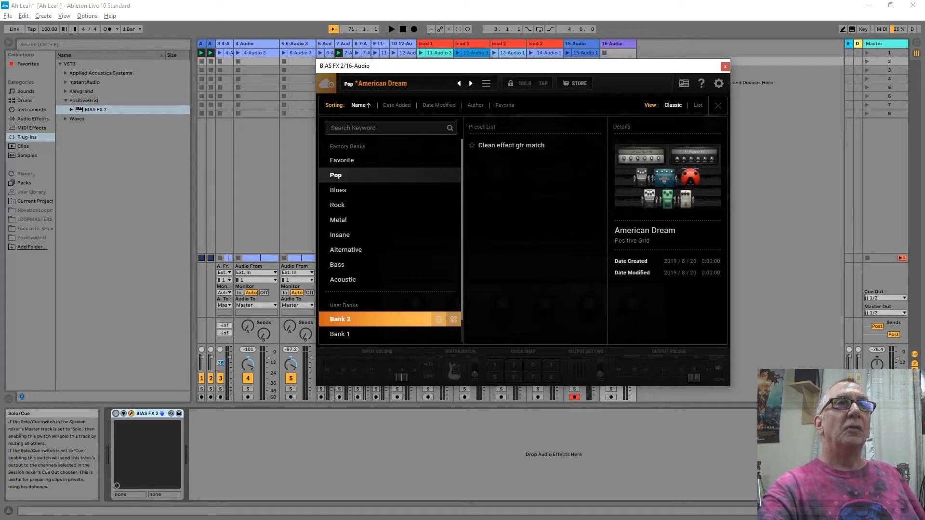
{"action": "mouse_move", "coordinate": [375, 334]}
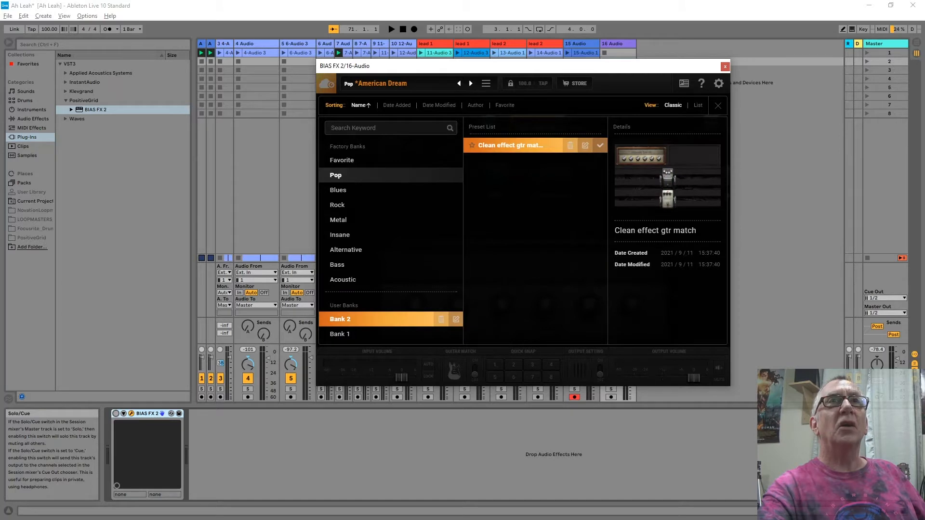
{"action": "double_click", "coordinate": [511, 145]}
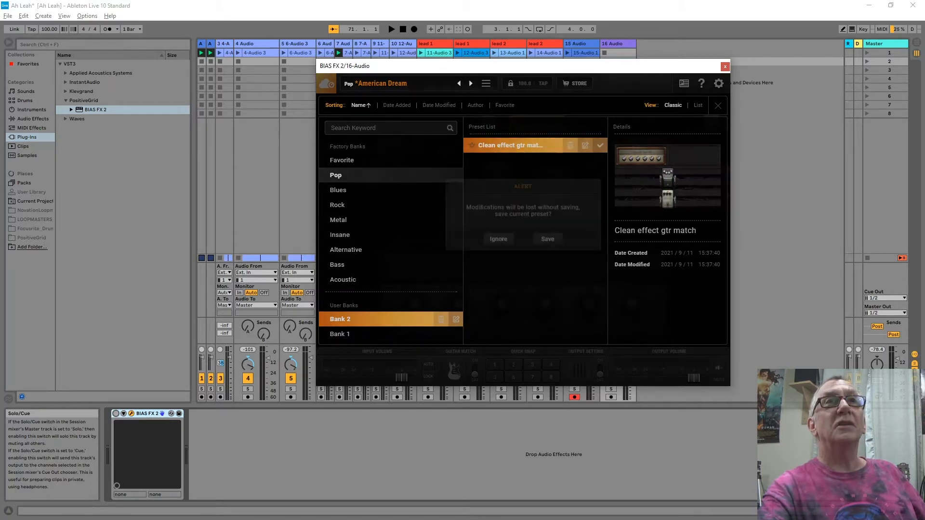
{"action": "left_click", "coordinate": [498, 254]}
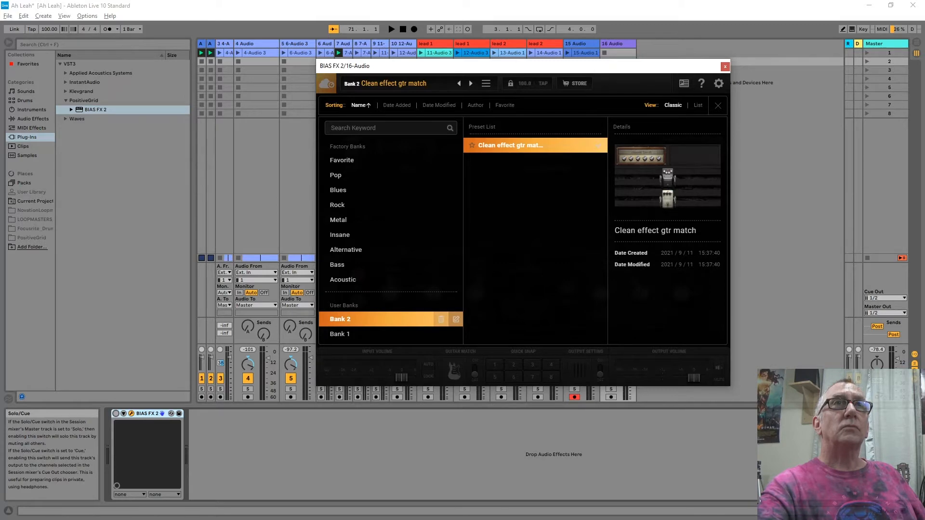
{"action": "left_click", "coordinate": [386, 83]}
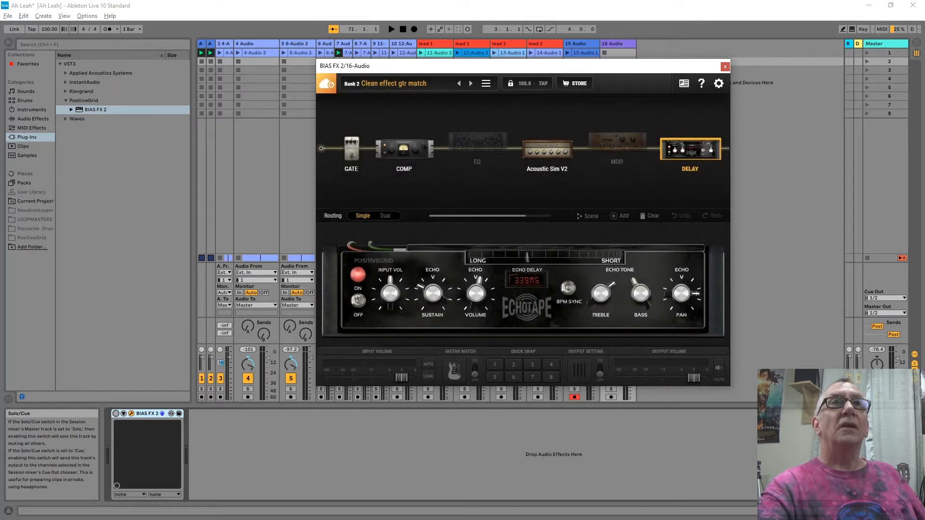
{"action": "left_click_drag", "start_coordinate": [434, 66], "coordinate": [446, 111]}
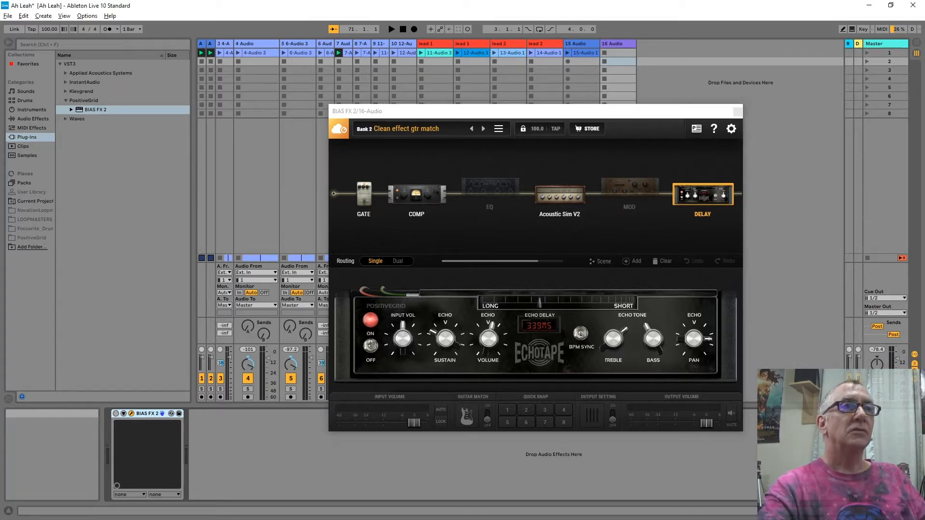
Switch to Adobe Premiere Pro and close it, saving the tube drive comparrison 2 project.
{"action": "key", "text": "Tab"}
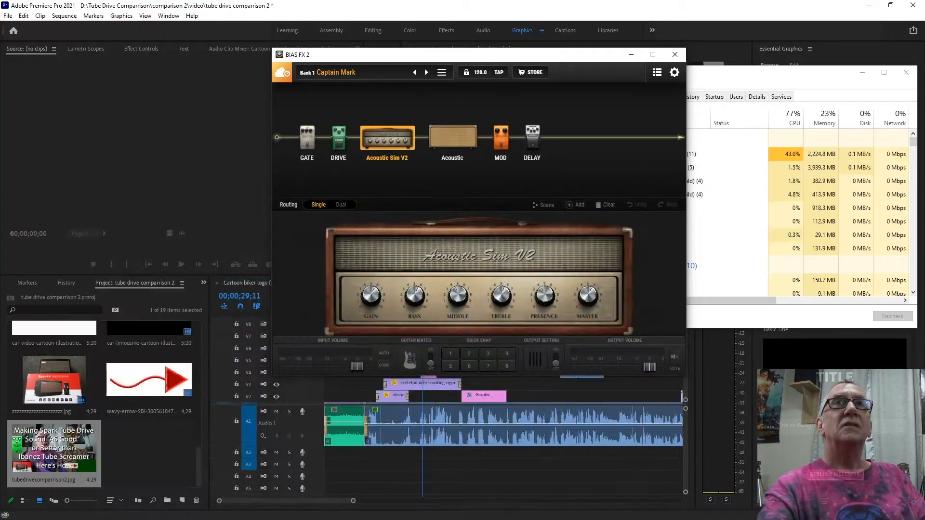
{"action": "key", "text": "alt+F4"}
{"action": "key", "text": "alt+F4"}
{"action": "key", "text": "alt+F4"}
{"action": "key", "text": "Return"}
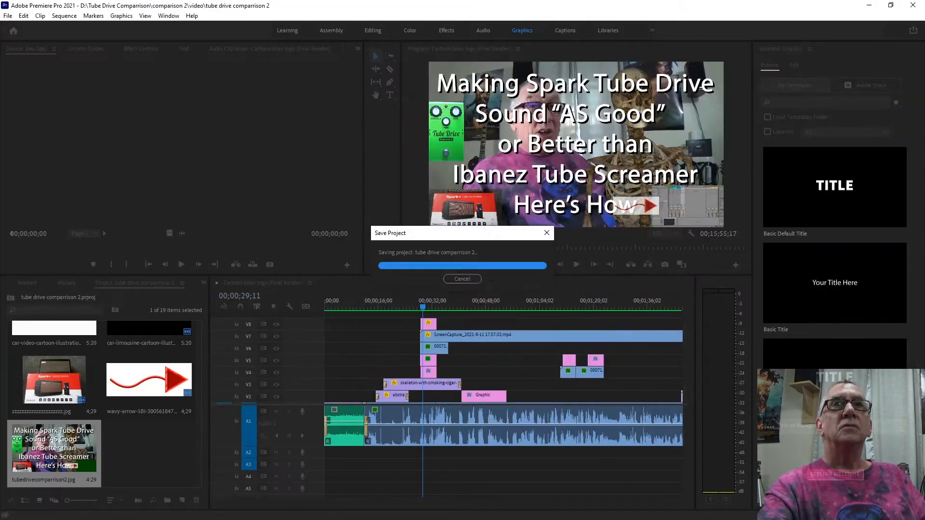
Close the two remaining standalone BIAS FX 2 windows and switch to iTube Studio.
{"action": "mouse_move", "coordinate": [258, 513]}
{"action": "left_click", "coordinate": [250, 440]}
{"action": "left_click", "coordinate": [291, 438]}
{"action": "mouse_move", "coordinate": [169, 513]}
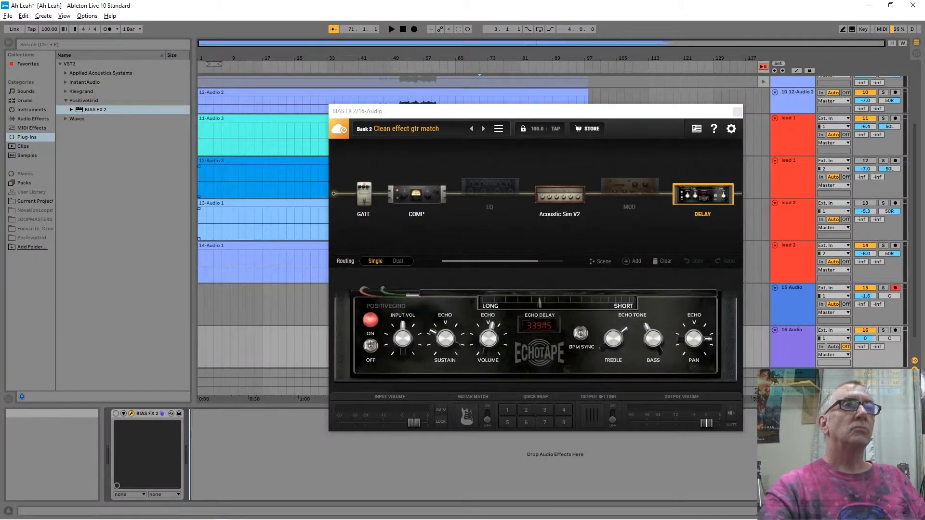
{"action": "left_click", "coordinate": [169, 513]}
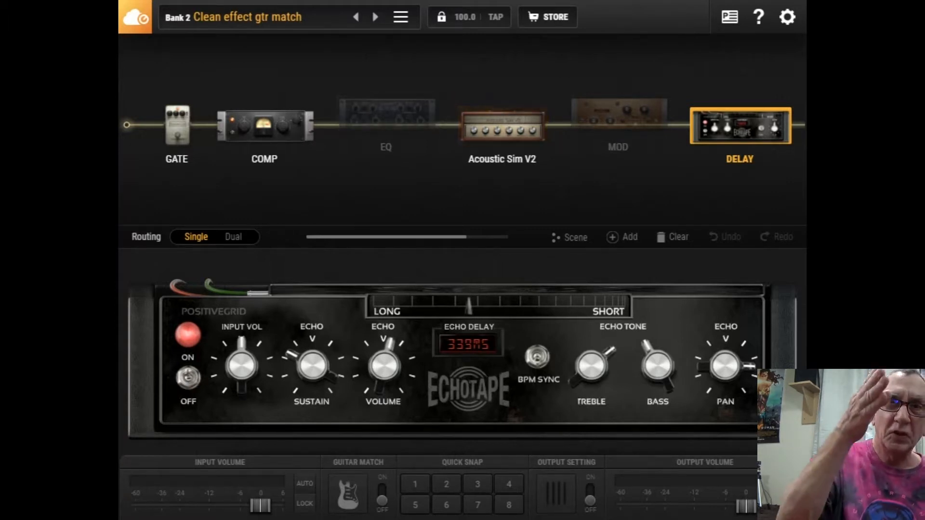
Replace the Acoustic Sim V2 amp in the BIAS FX 2 chain with the hi-gain Slayer King amp.
{"action": "double_click", "coordinate": [503, 127]}
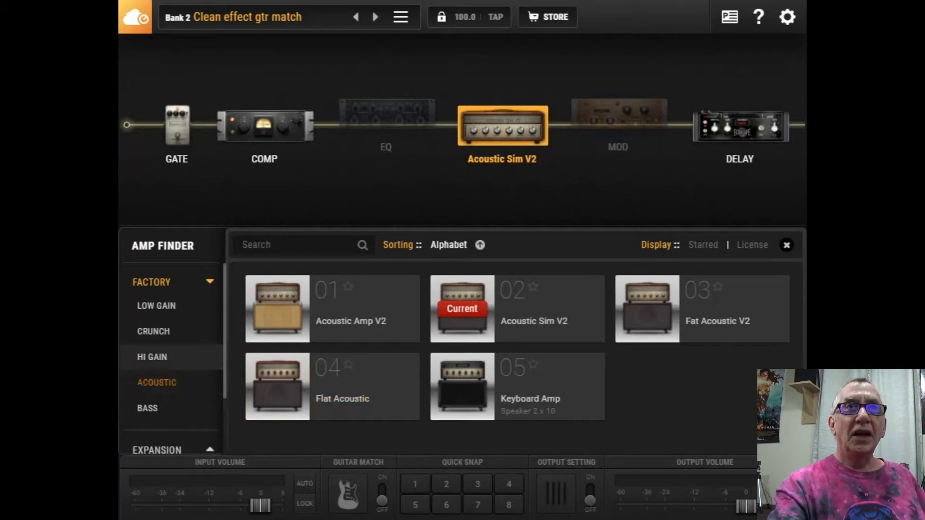
{"action": "left_click", "coordinate": [152, 357]}
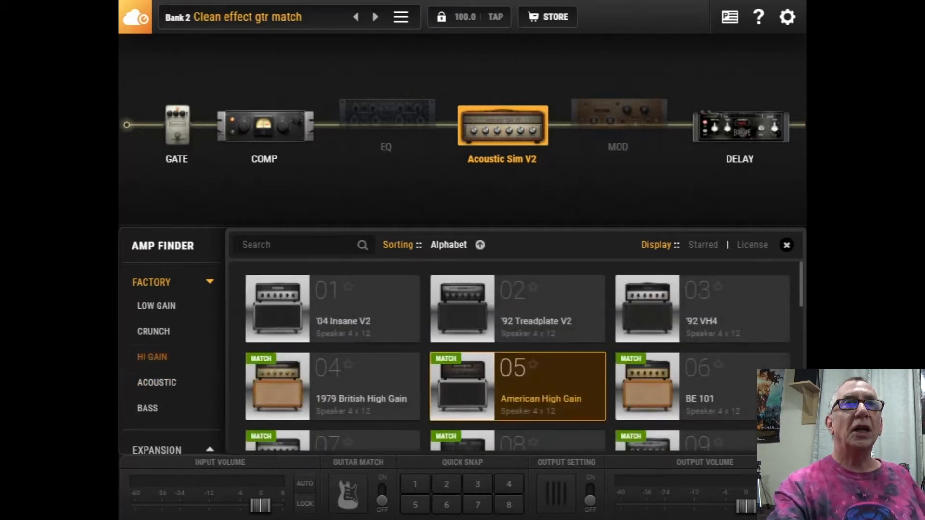
{"action": "scroll", "coordinate": [518, 356], "scroll_direction": "down", "scroll_amount": 10}
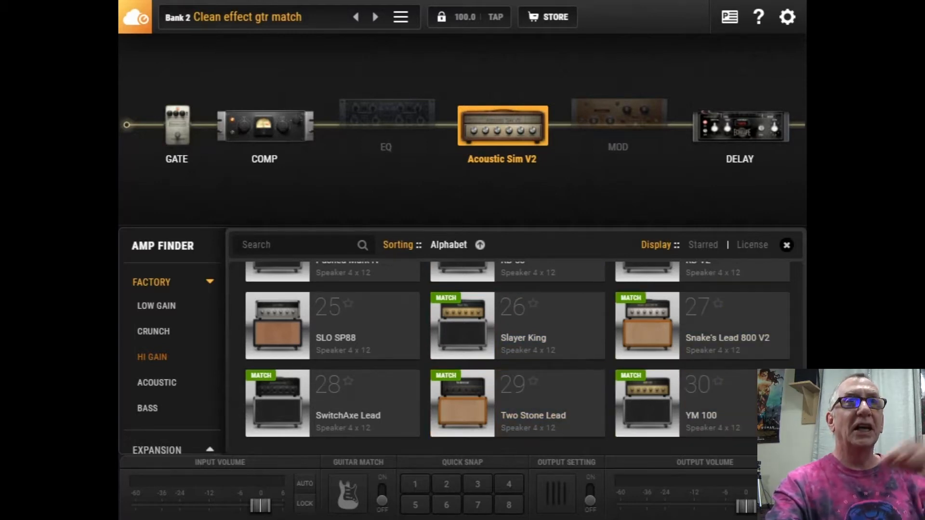
{"action": "left_click", "coordinate": [517, 326]}
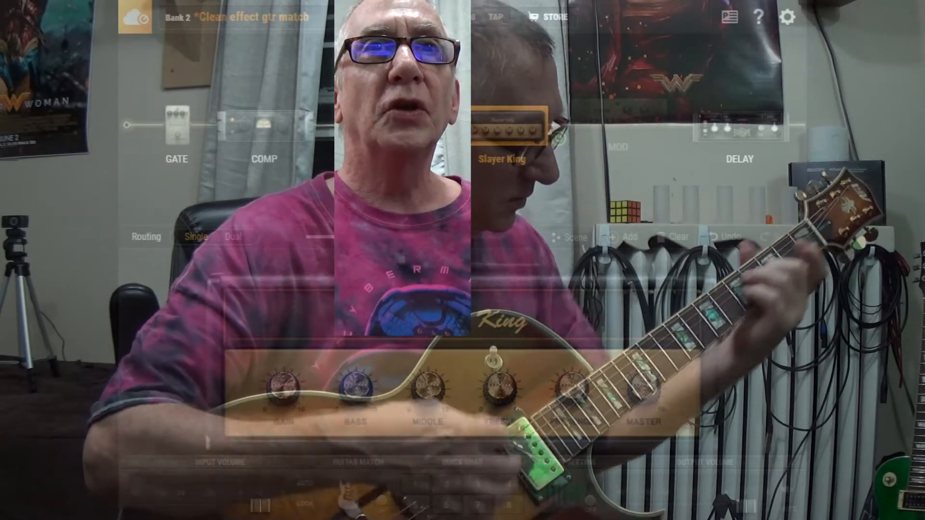
Replace the Slayer King amp with Modded Plexi V2 from the factory crunch amps.
{"action": "double_click", "coordinate": [502, 126]}
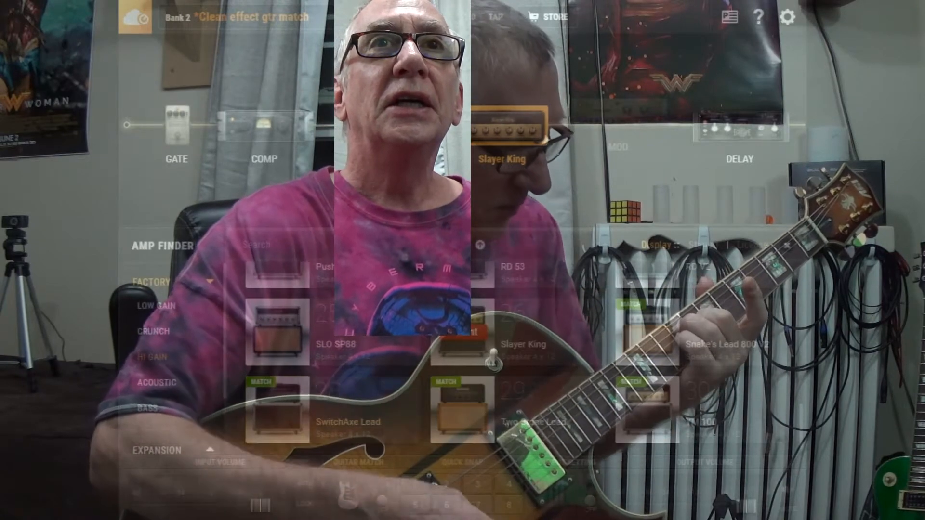
{"action": "scroll", "coordinate": [168, 347], "scroll_direction": "down", "scroll_amount": 1}
{"action": "scroll", "coordinate": [153, 348], "scroll_direction": "down", "scroll_amount": 2}
{"action": "scroll", "coordinate": [153, 348], "scroll_direction": "up", "scroll_amount": 3}
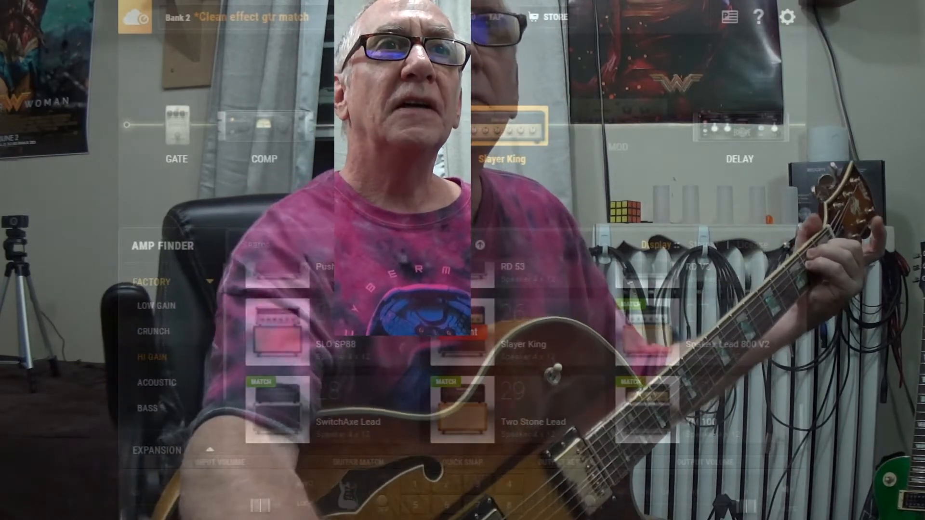
{"action": "left_click", "coordinate": [153, 356]}
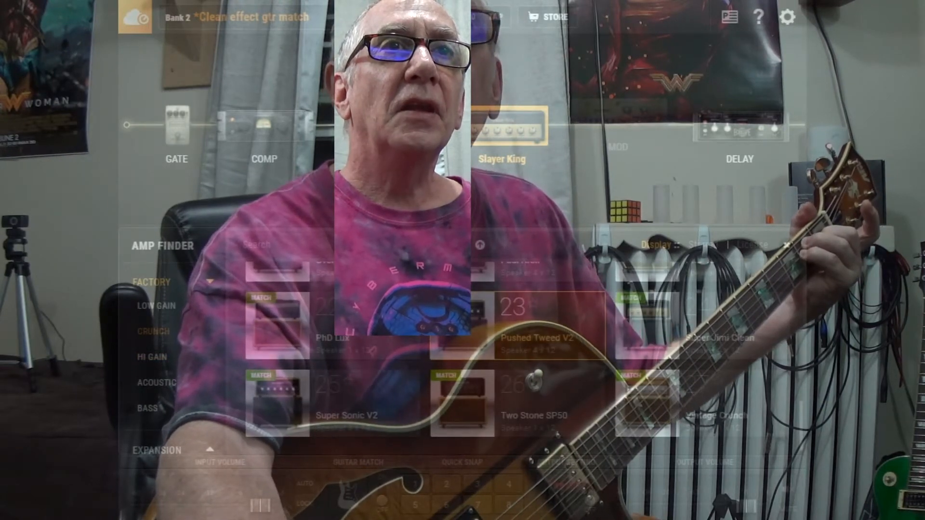
{"action": "scroll", "coordinate": [518, 380], "scroll_direction": "up", "scroll_amount": 3}
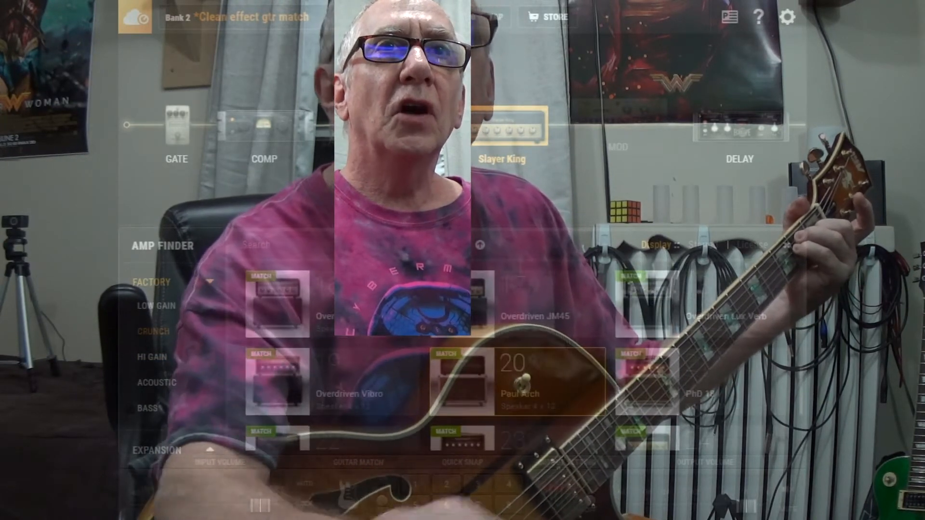
{"action": "scroll", "coordinate": [519, 384], "scroll_direction": "up", "scroll_amount": 3}
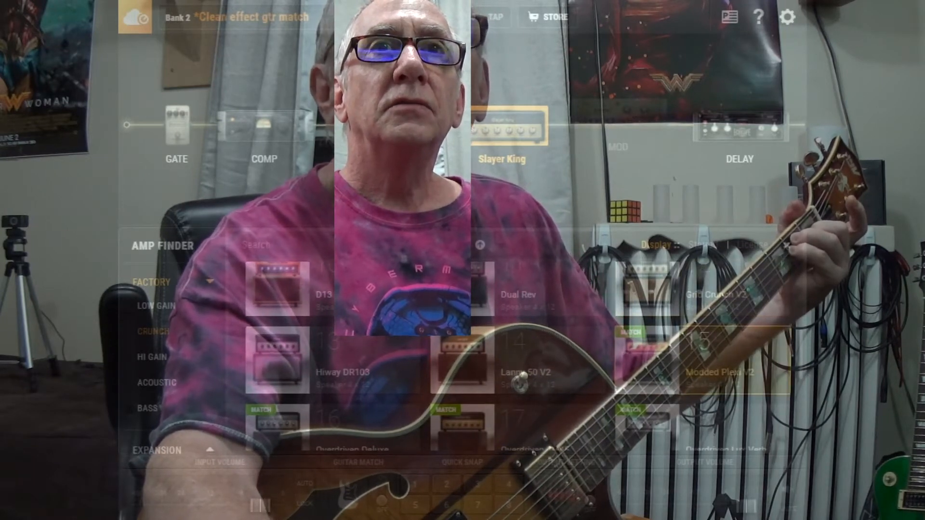
{"action": "left_click", "coordinate": [704, 360]}
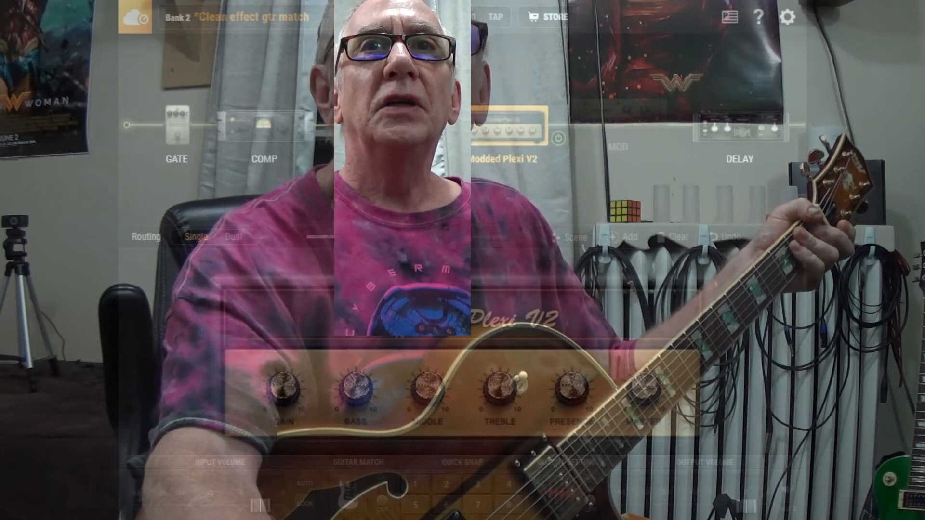
Replace the Modded Plexi V2 amp with YM 100 from the factory hi-gain amps.
{"action": "double_click", "coordinate": [506, 126]}
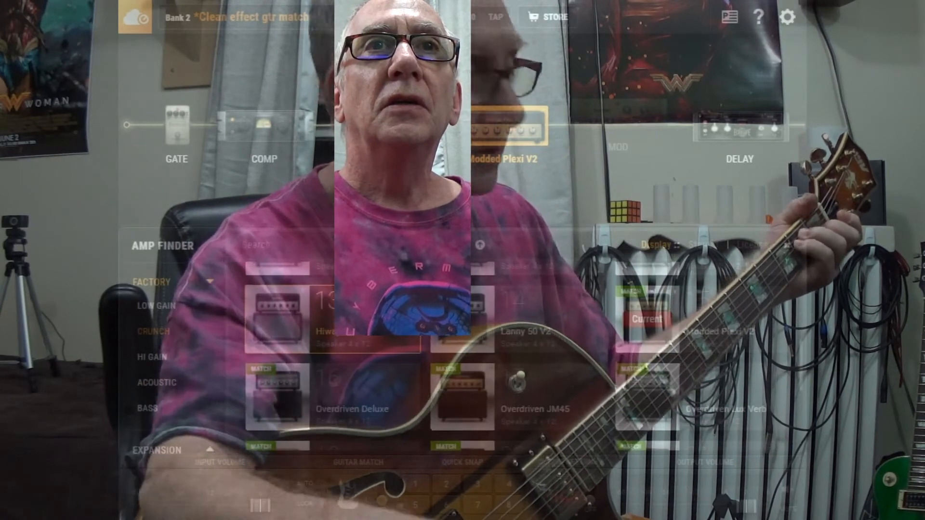
{"action": "scroll", "coordinate": [368, 397], "scroll_direction": "down", "scroll_amount": 5}
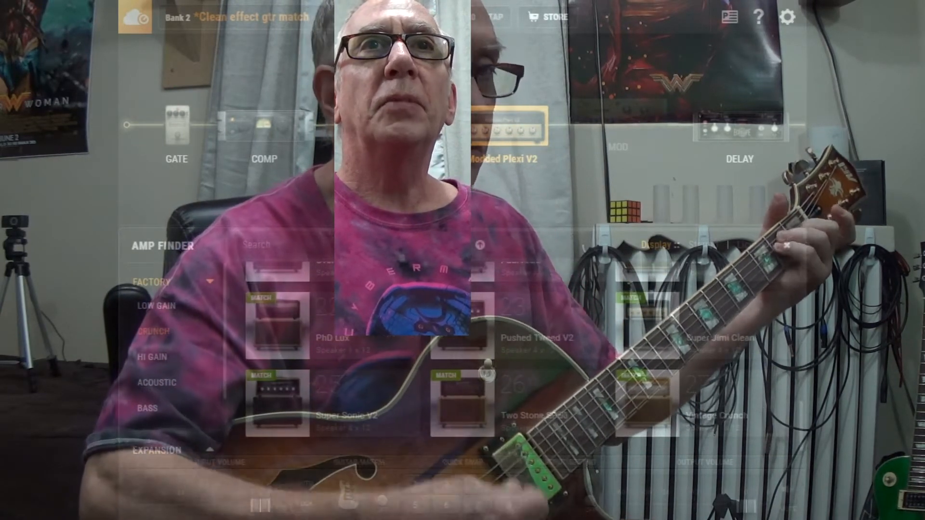
{"action": "scroll", "coordinate": [489, 375], "scroll_direction": "down", "scroll_amount": 5}
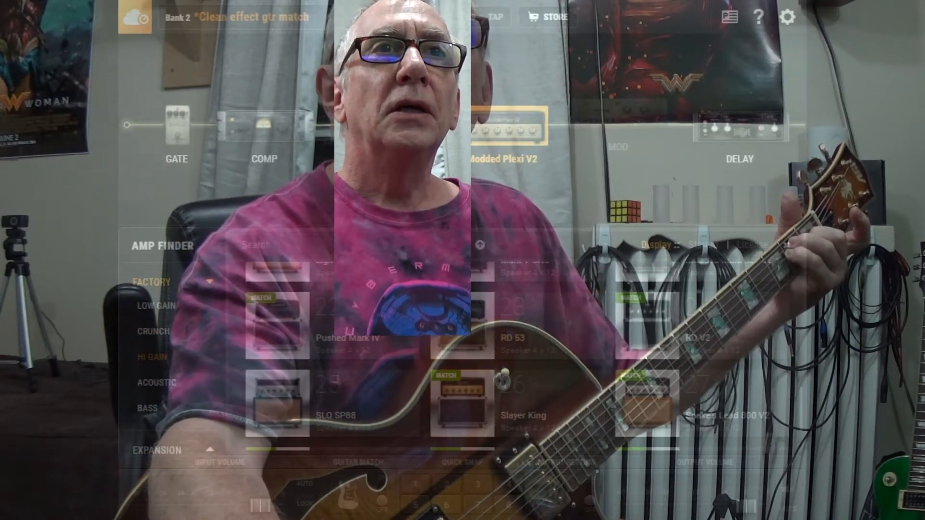
{"action": "scroll", "coordinate": [463, 357], "scroll_direction": "down", "scroll_amount": 2}
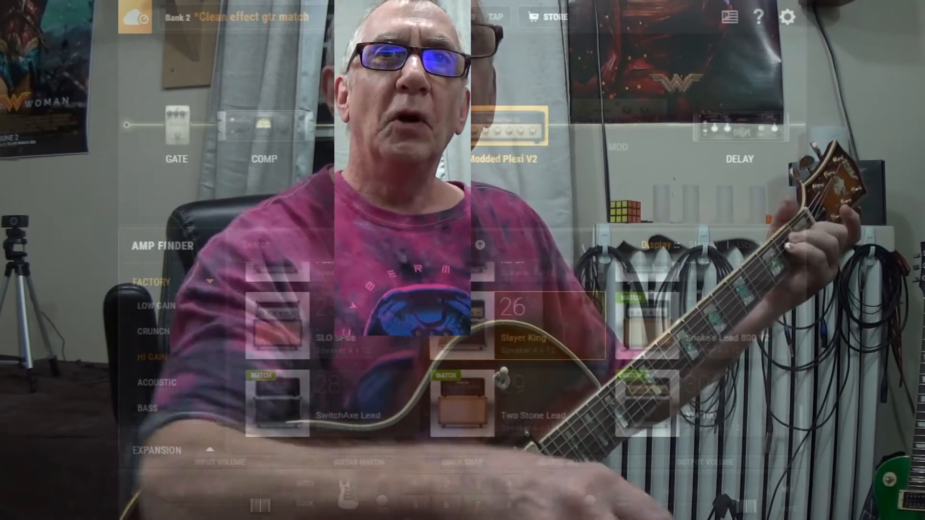
{"action": "double_click", "coordinate": [675, 403]}
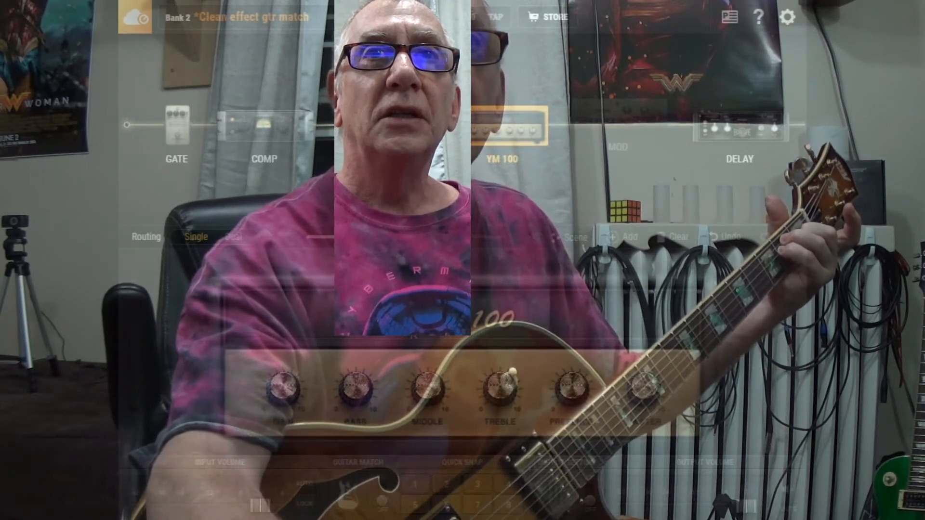
Open the cab finder for the Green 25s cabinet and browse the factory cabs with four, one and two speakers.
{"action": "left_click_drag", "start_coordinate": [397, 237], "coordinate": [439, 236]}
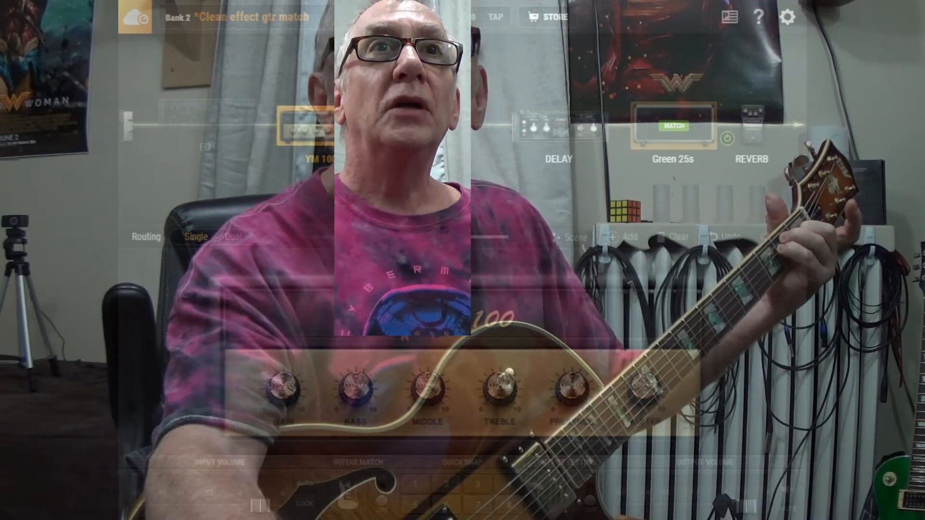
{"action": "left_click", "coordinate": [673, 126]}
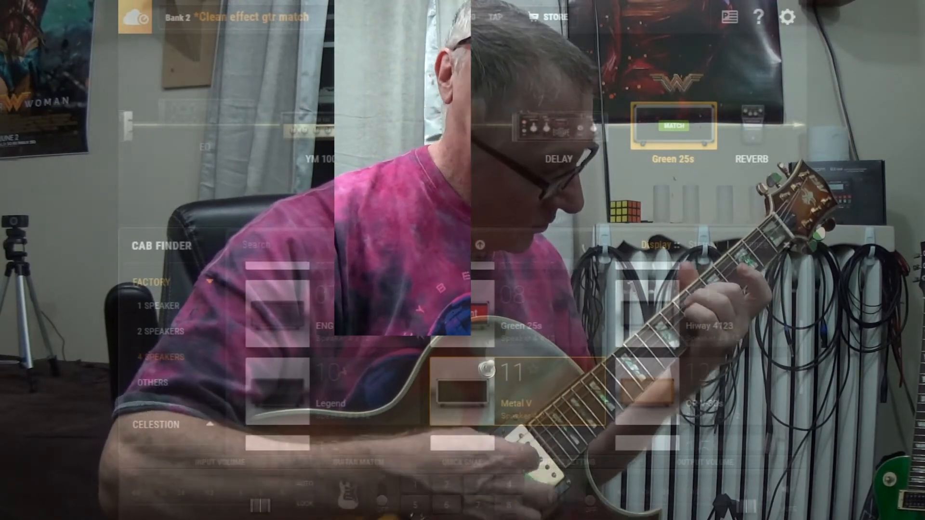
{"action": "scroll", "coordinate": [512, 378], "scroll_direction": "up", "scroll_amount": 3}
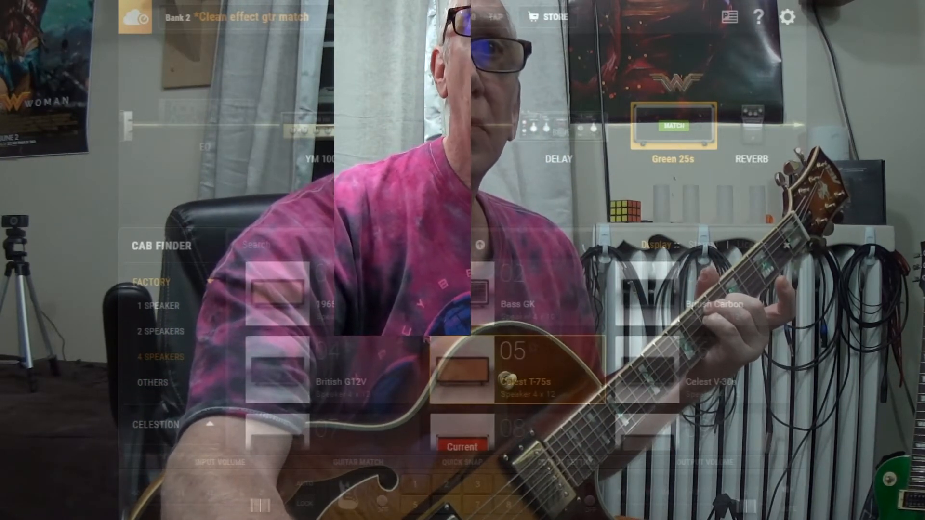
{"action": "scroll", "coordinate": [511, 378], "scroll_direction": "down", "scroll_amount": 3}
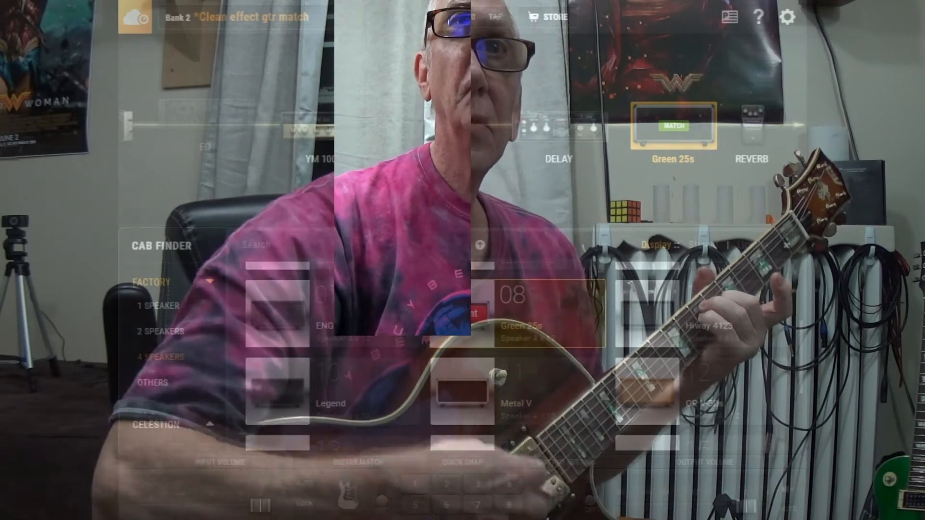
{"action": "scroll", "coordinate": [511, 378], "scroll_direction": "down", "scroll_amount": 2}
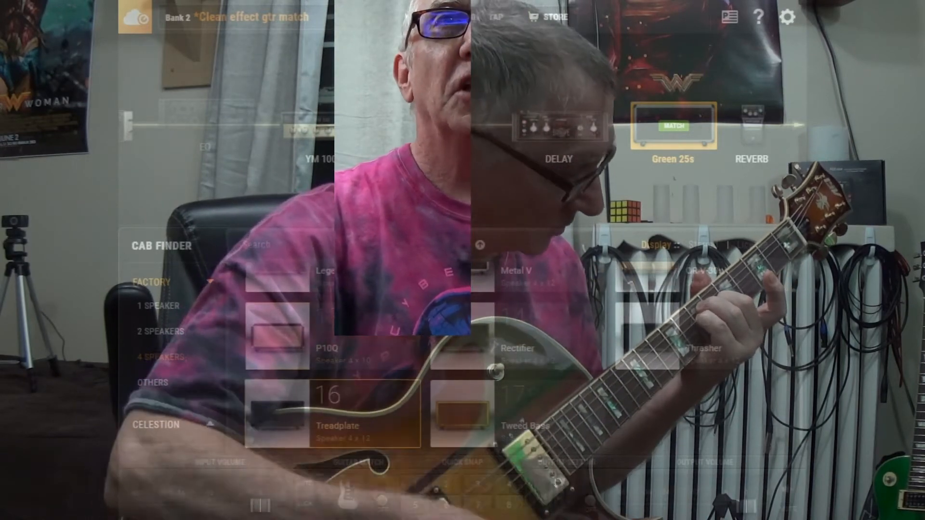
{"action": "scroll", "coordinate": [512, 378], "scroll_direction": "up", "scroll_amount": 4}
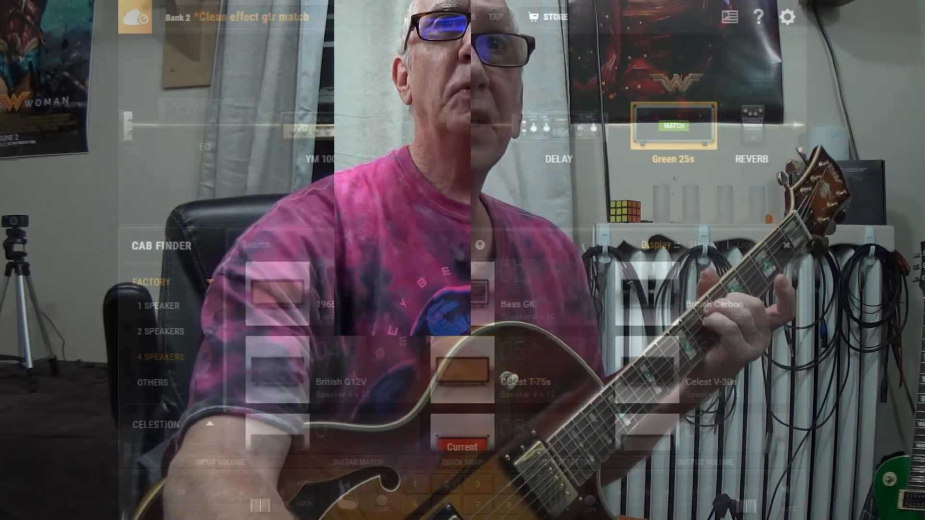
{"action": "left_click", "coordinate": [148, 307]}
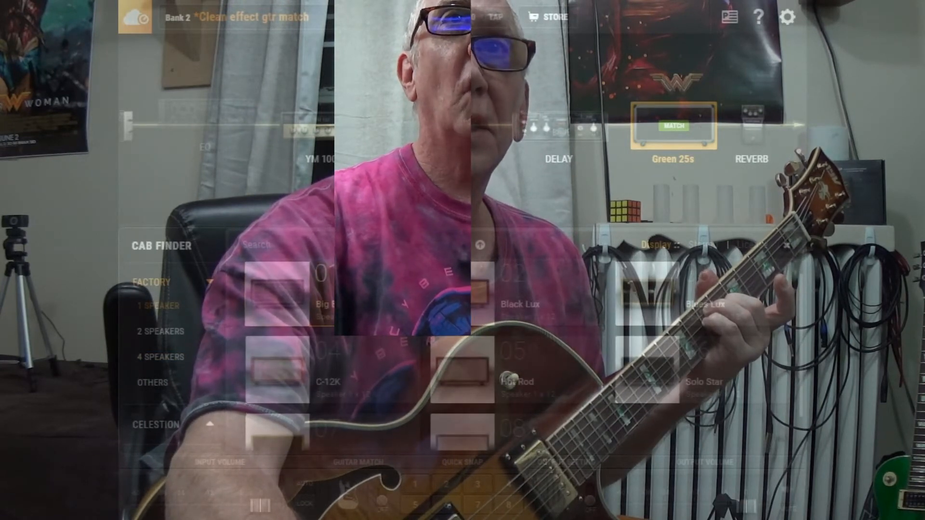
{"action": "scroll", "coordinate": [376, 328], "scroll_direction": "down", "scroll_amount": 2}
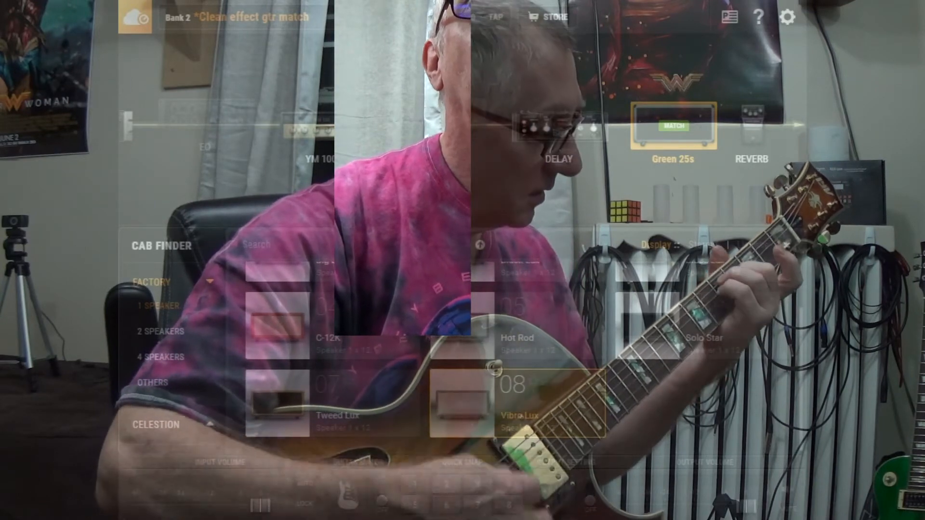
{"action": "left_click", "coordinate": [160, 332]}
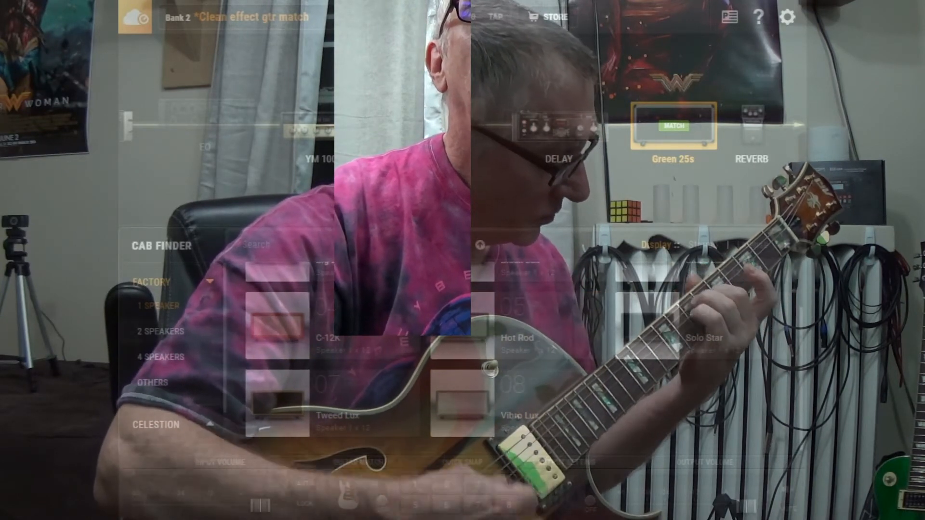
{"action": "scroll", "coordinate": [511, 337], "scroll_direction": "down", "scroll_amount": 4}
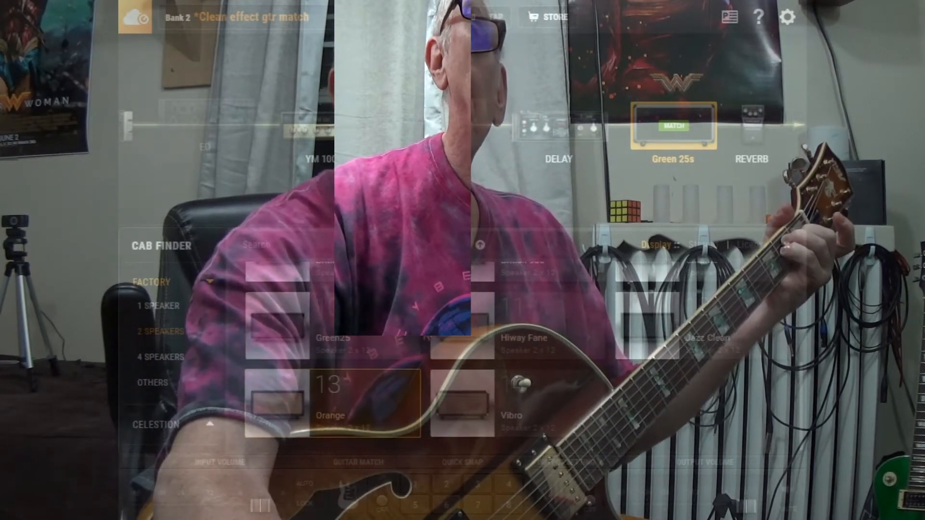
{"action": "scroll", "coordinate": [510, 337], "scroll_direction": "up", "scroll_amount": 3}
{"action": "scroll", "coordinate": [704, 323], "scroll_direction": "down", "scroll_amount": 3}
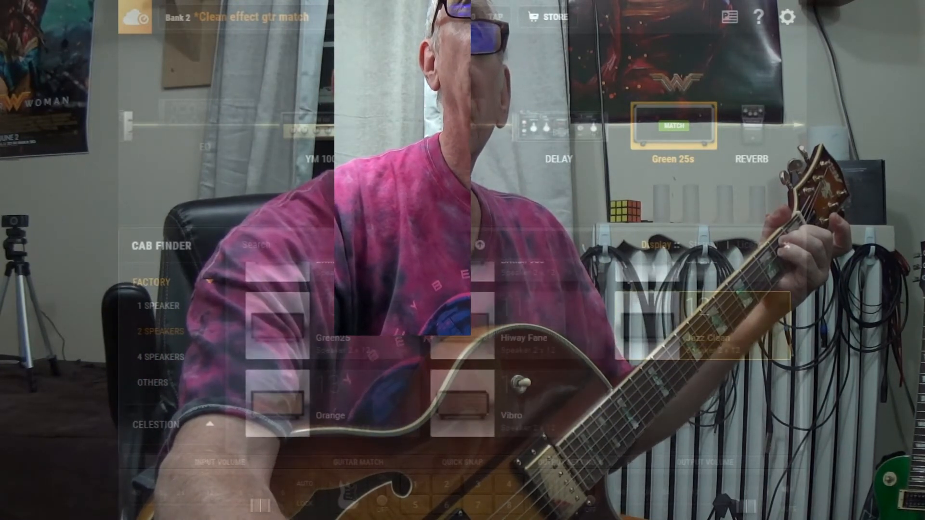
Replace the Green 25s cabinet with Celest T-75s from the factory 4-speaker cabs.
{"action": "scroll", "coordinate": [463, 347], "scroll_direction": "down", "scroll_amount": 2}
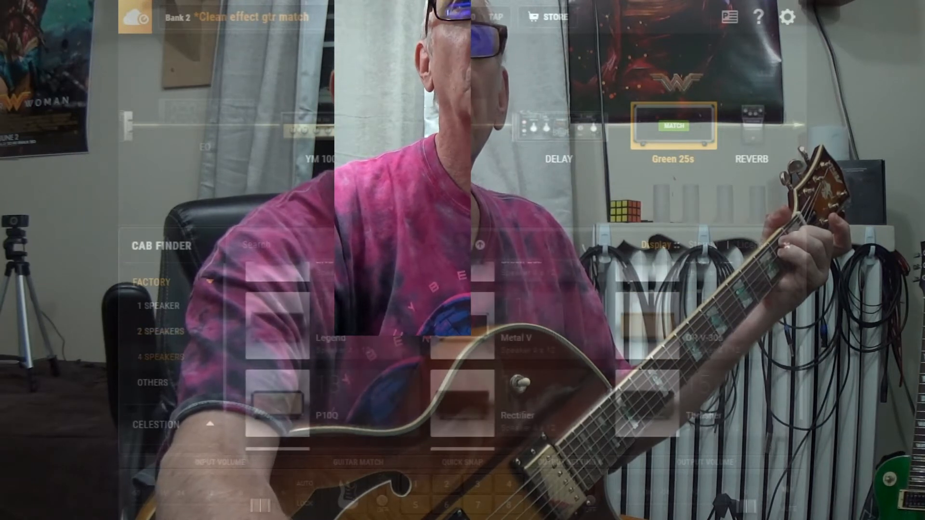
{"action": "scroll", "coordinate": [462, 347], "scroll_direction": "down", "scroll_amount": 1}
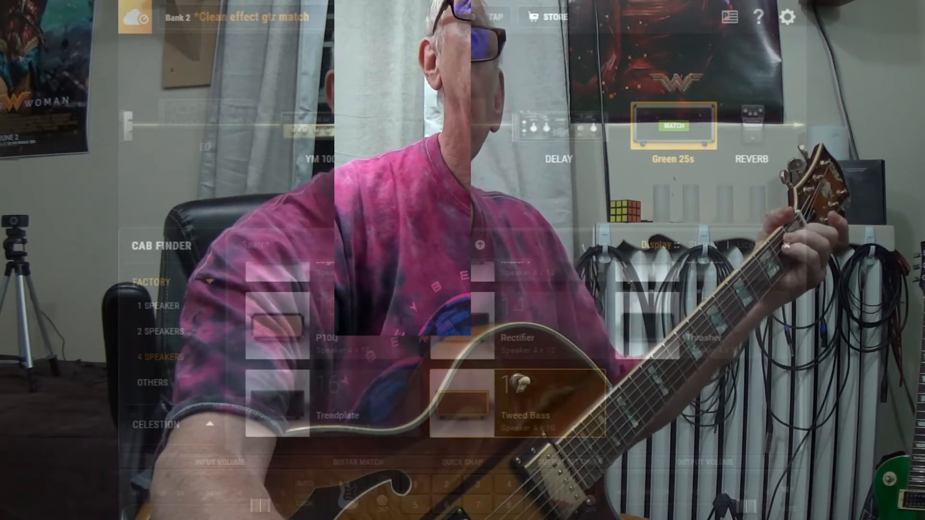
{"action": "scroll", "coordinate": [463, 347], "scroll_direction": "up", "scroll_amount": 5}
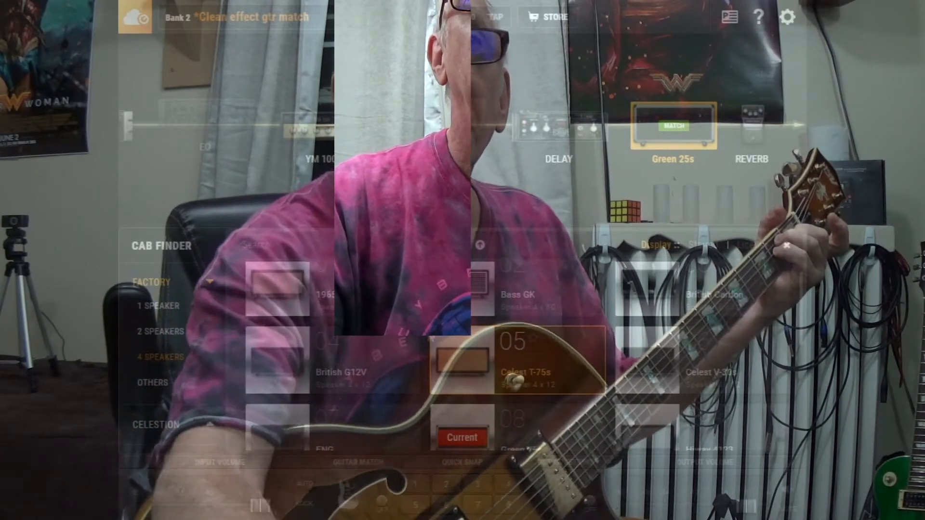
{"action": "scroll", "coordinate": [523, 374], "scroll_direction": "down", "scroll_amount": 3}
{"action": "scroll", "coordinate": [523, 374], "scroll_direction": "up", "scroll_amount": 4}
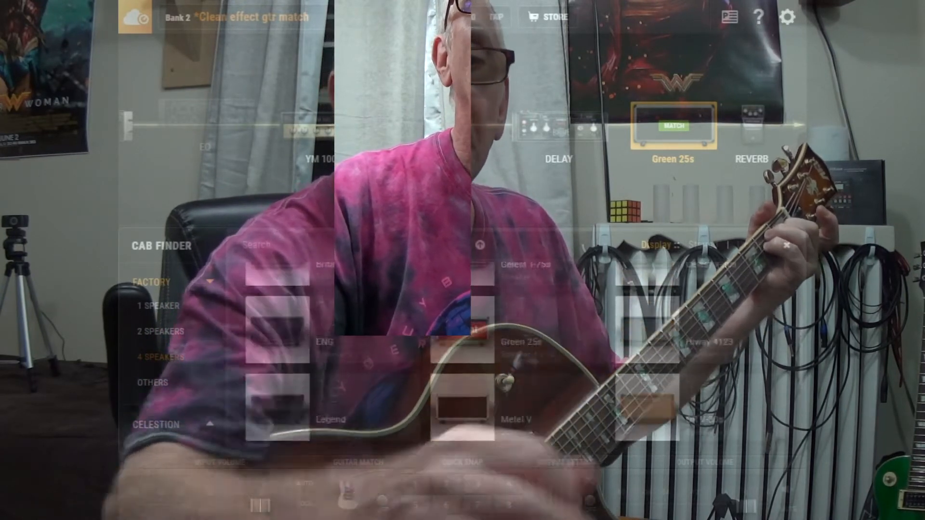
{"action": "left_click", "coordinate": [523, 374]}
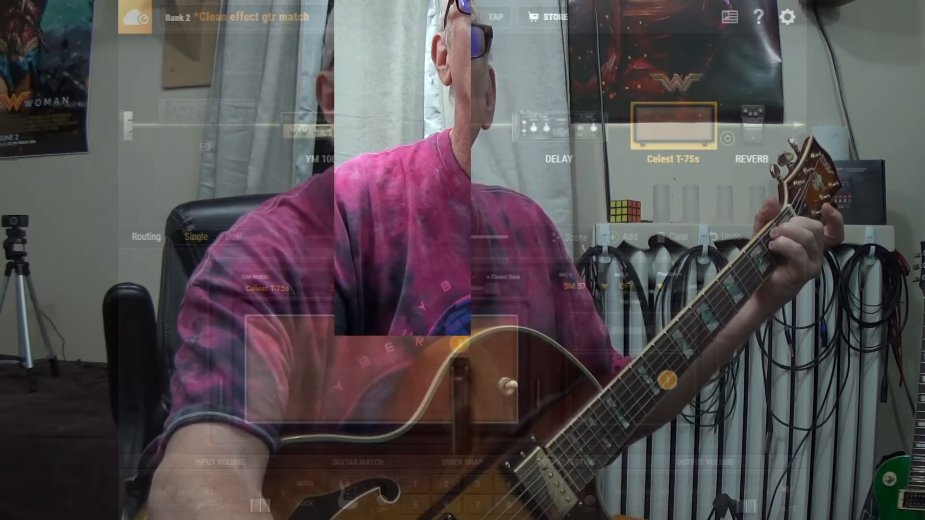
Reopen the cab finder for the Celest T-75s cabinet and show the Celestion Modern Vintage cabs.
{"action": "left_click", "coordinate": [460, 344]}
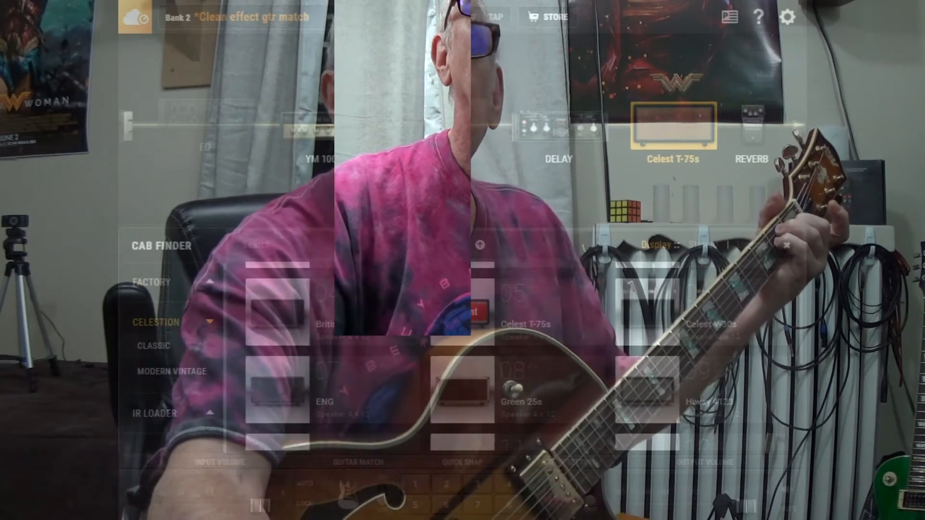
{"action": "left_click", "coordinate": [172, 371]}
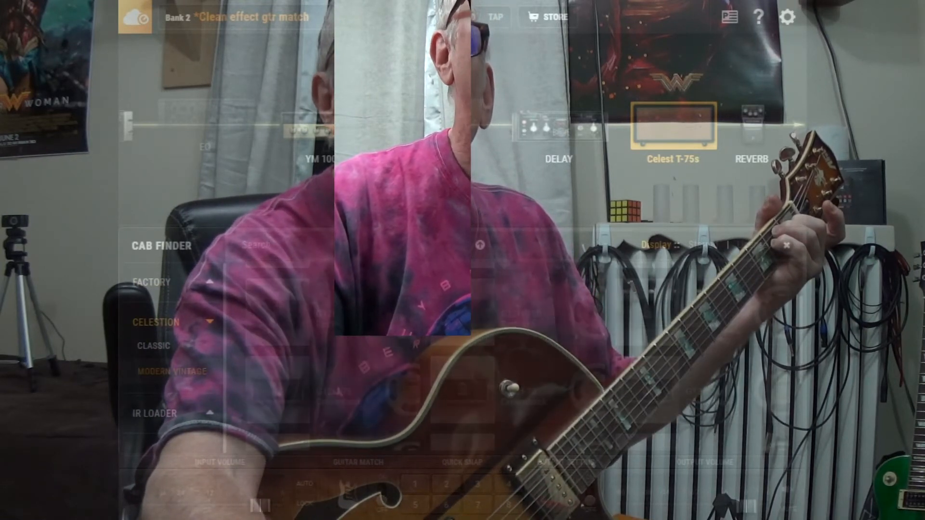